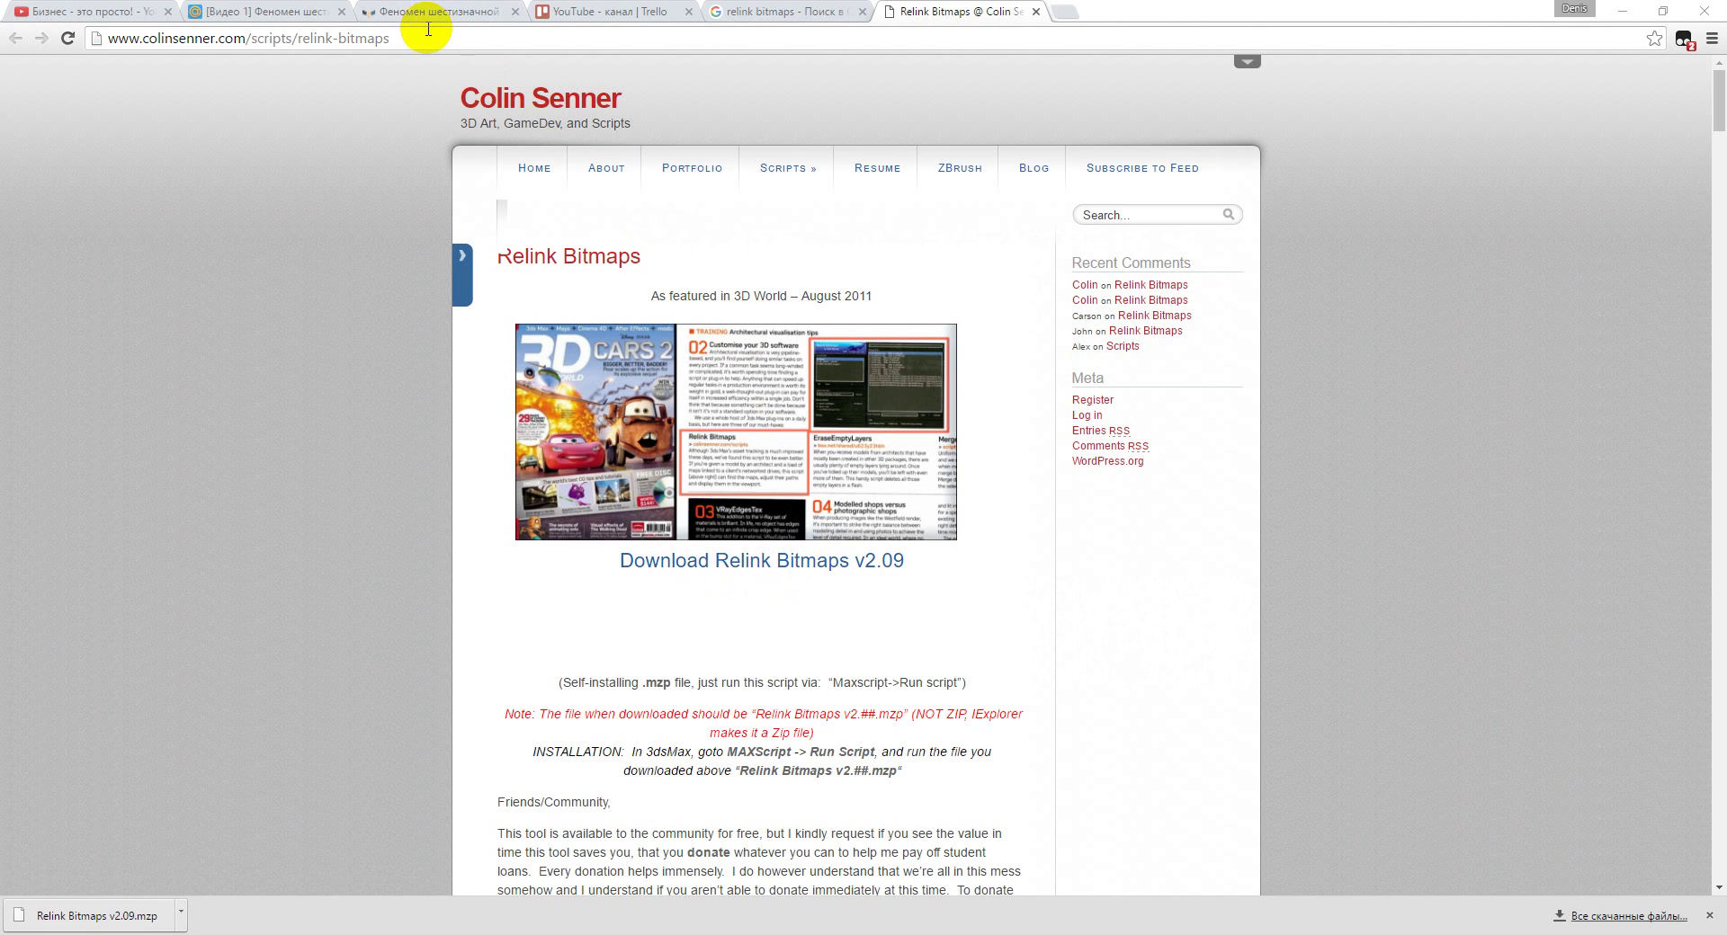
Select the Relink Bitmaps v2.09 page URL in Chrome's address bar
left_click(426, 32)
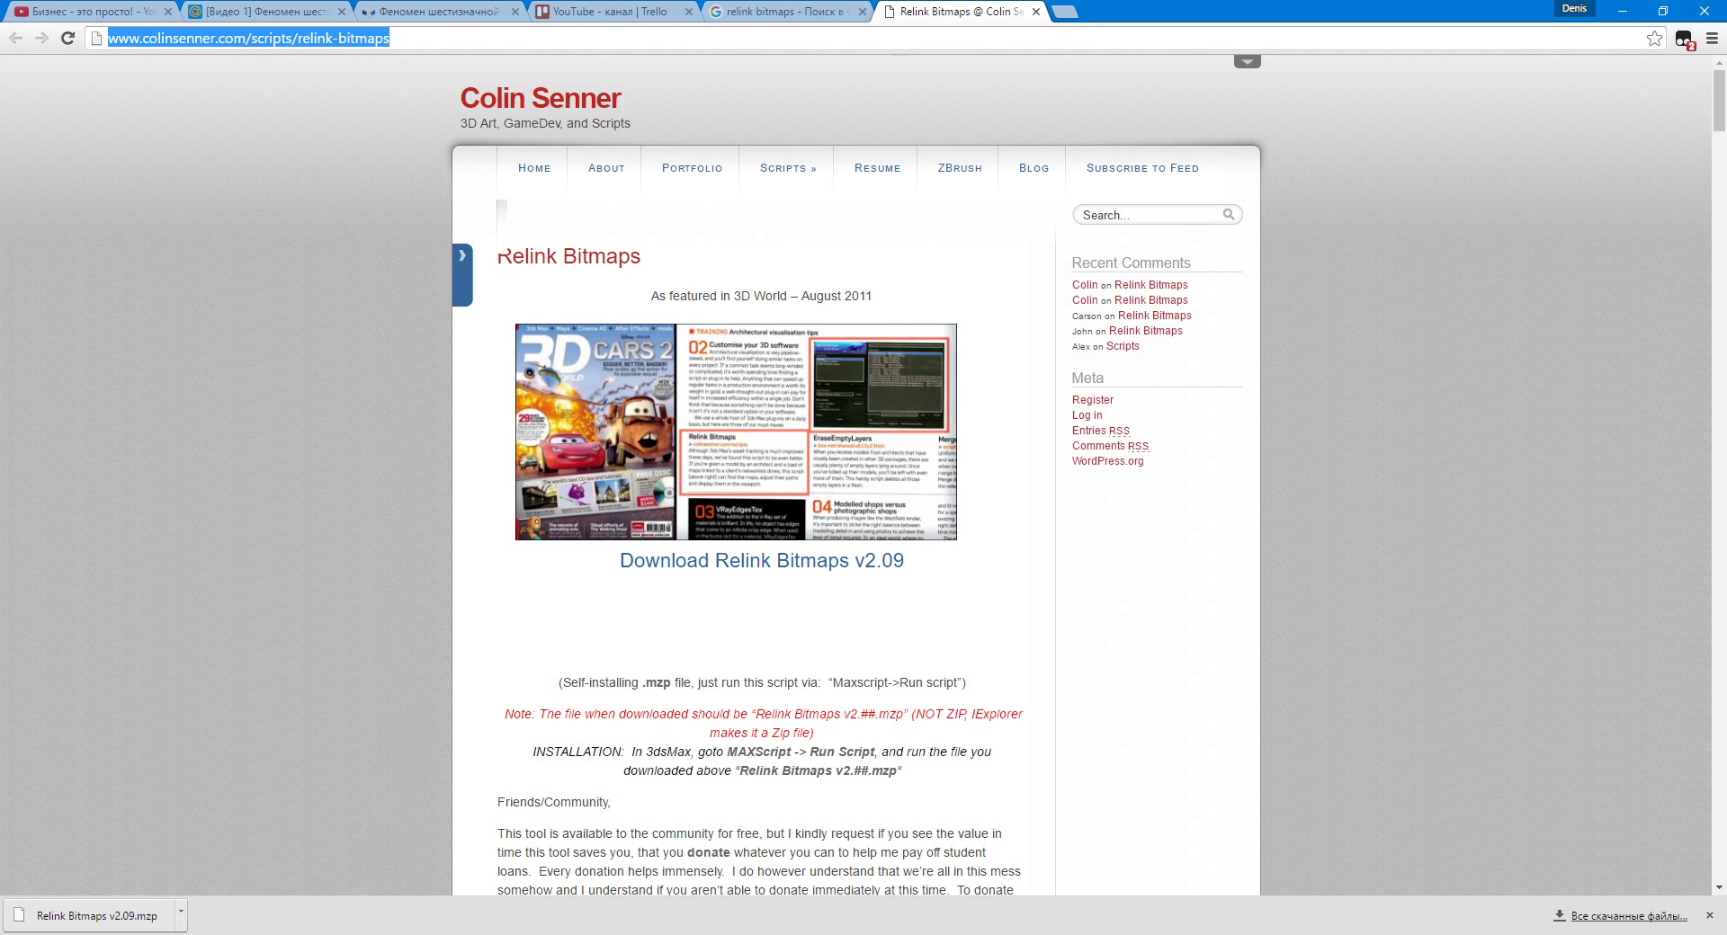
Back in 3ds Max, run the Relink Bitmaps v2.09.mzp package via Scripting > Run Script
key("alt+Tab")
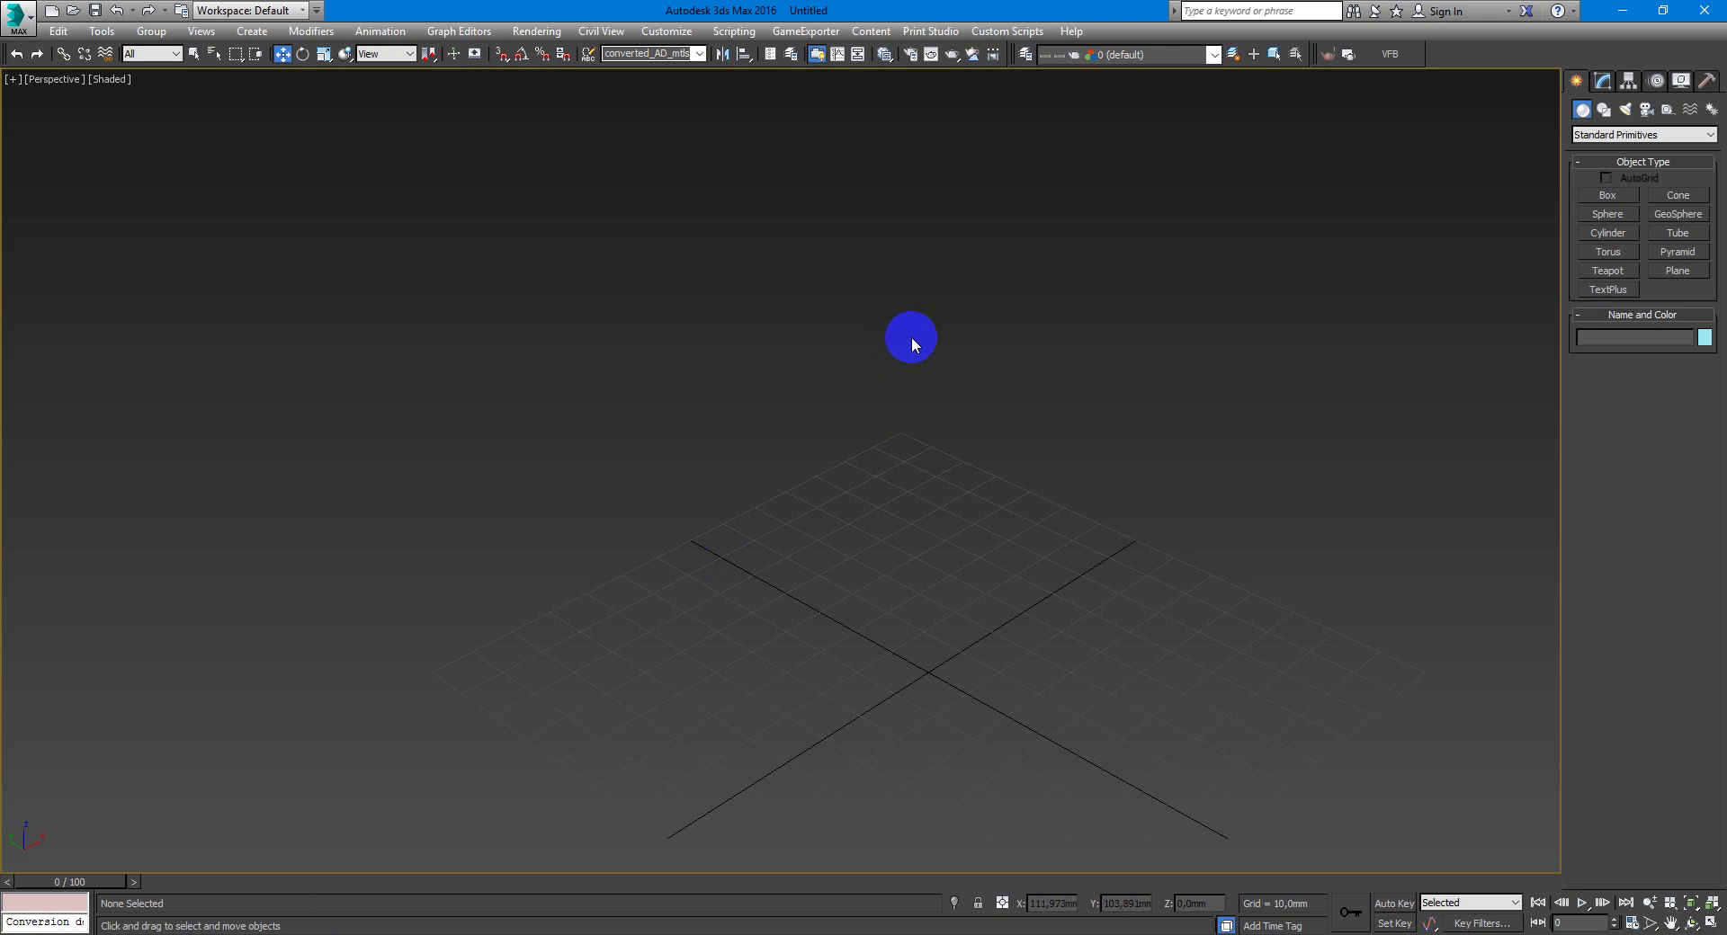
left_click(735, 32)
left_click(760, 182)
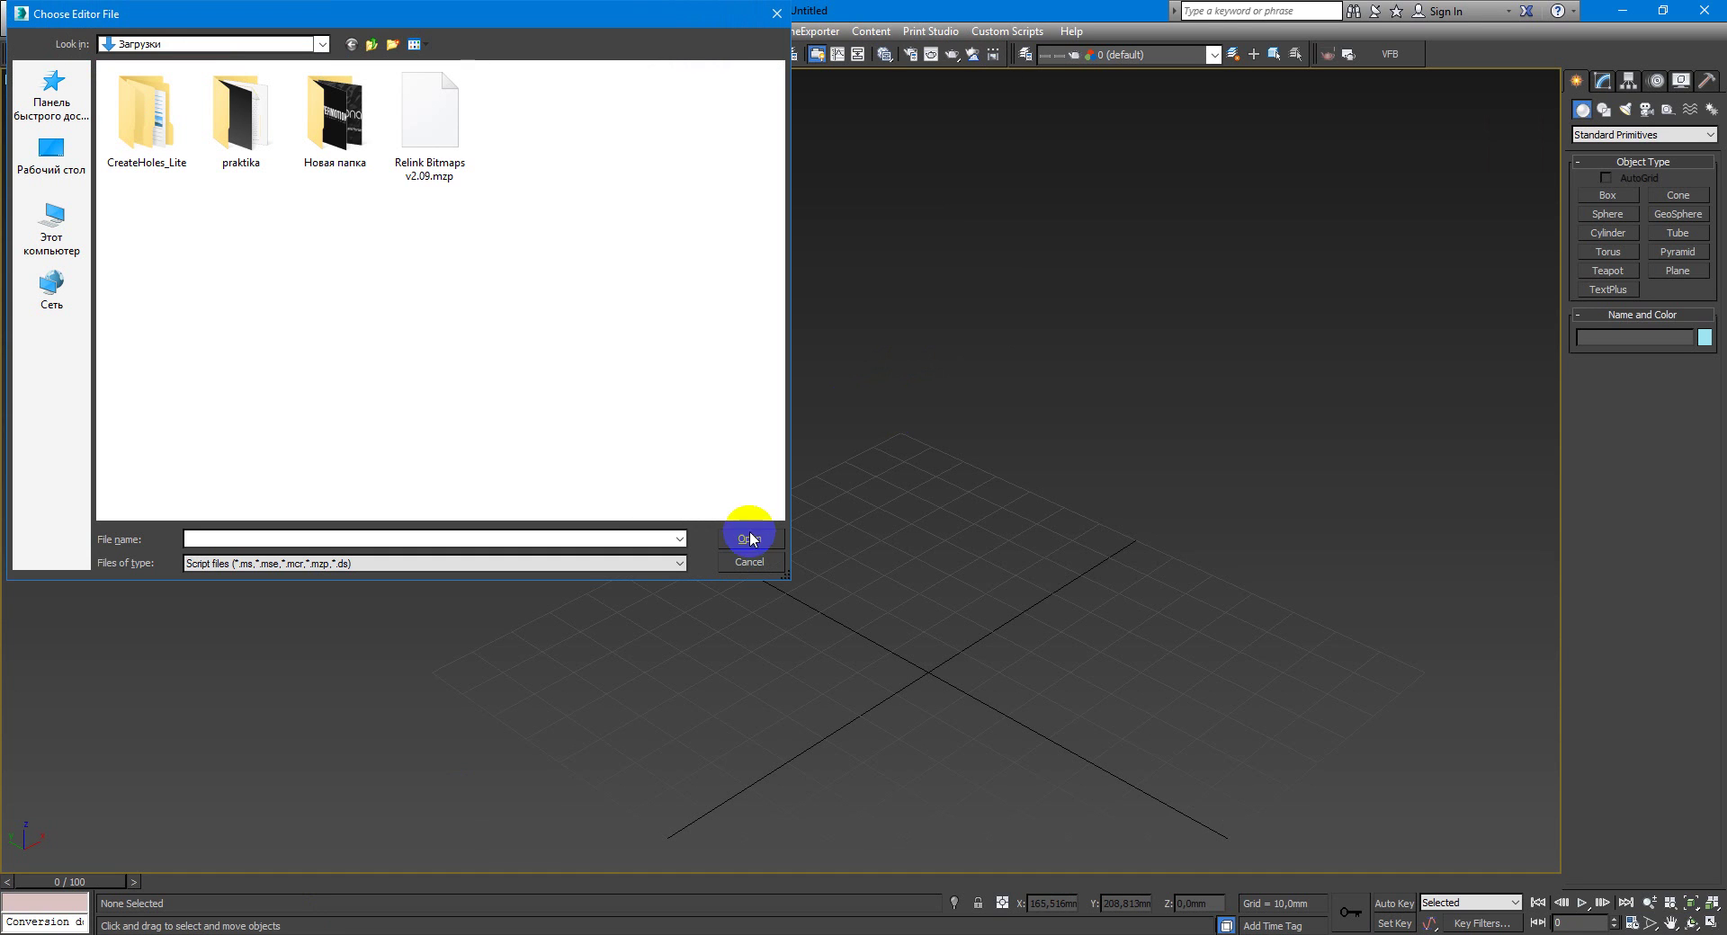
left_click(436, 133)
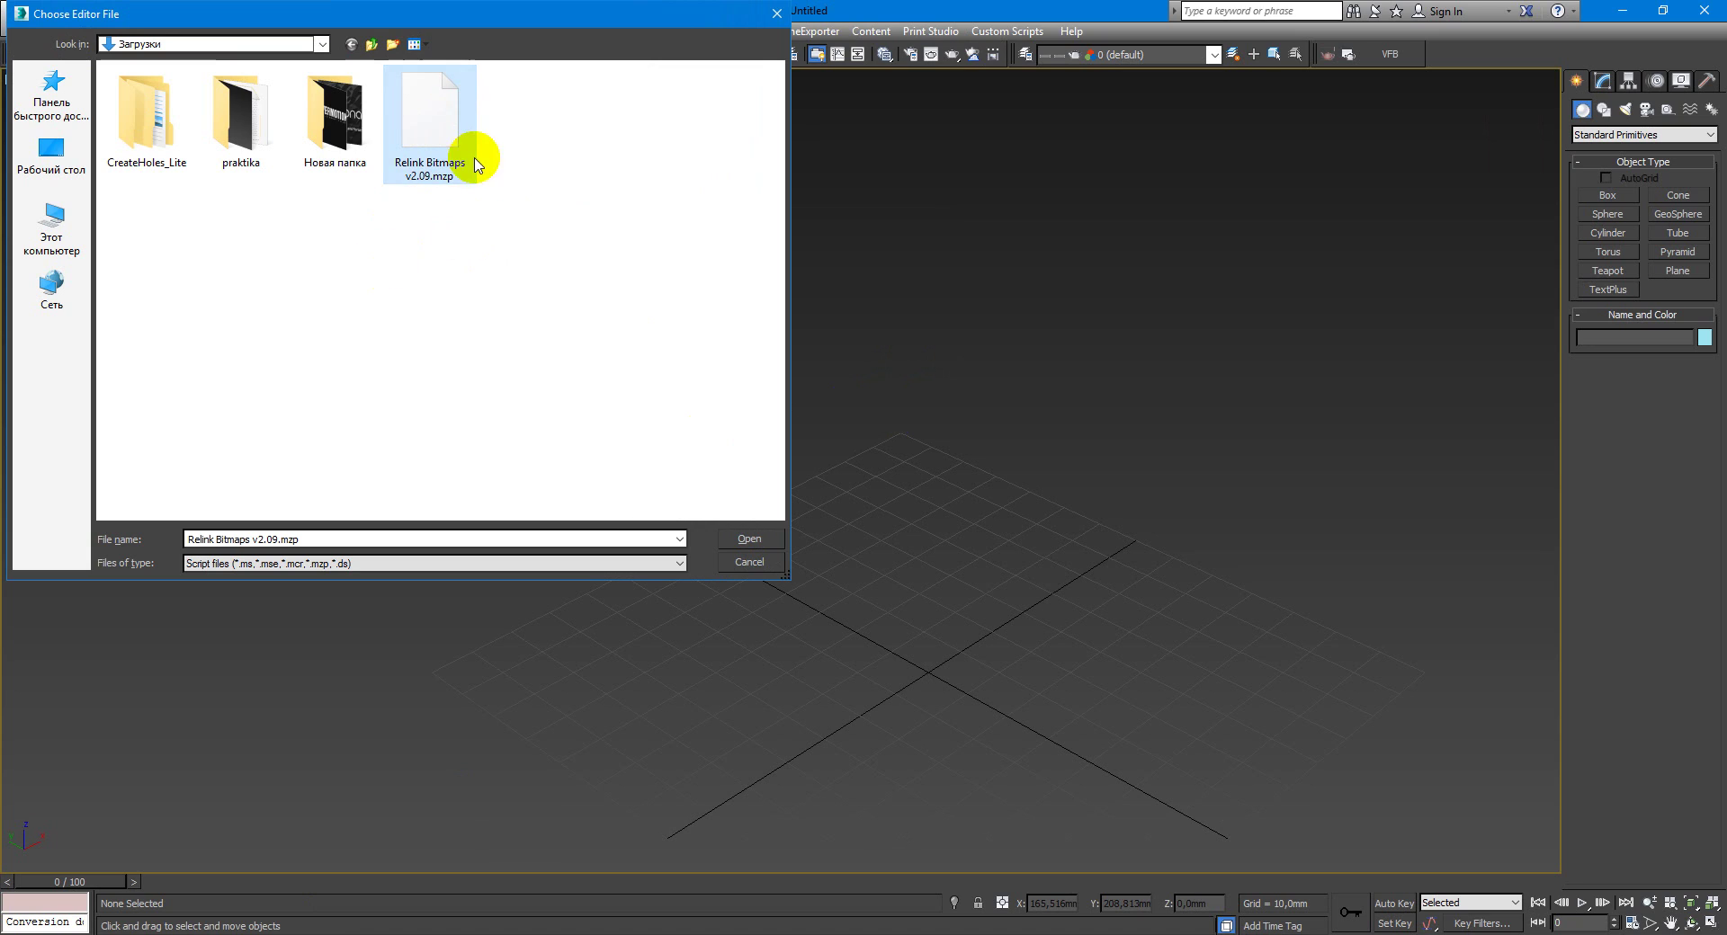
left_click(759, 564)
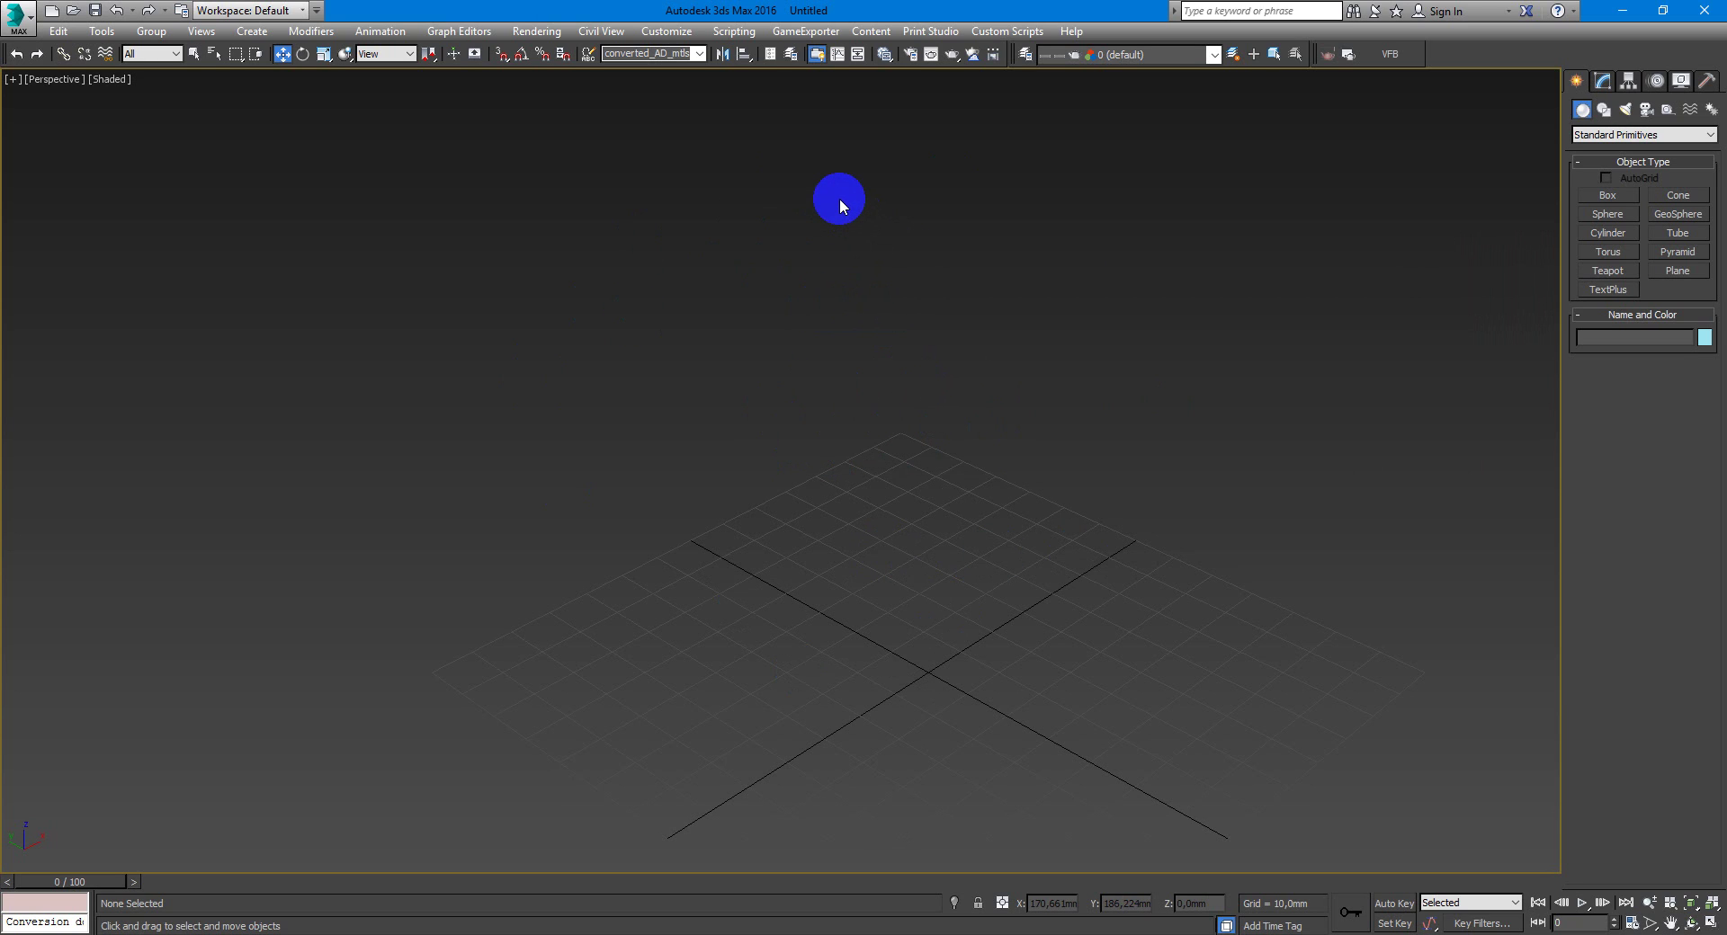
left_click(665, 33)
Put Relink Bitmaps under the Custom Scripts menu and save the menu layout as a .mnux file
left_click(677, 54)
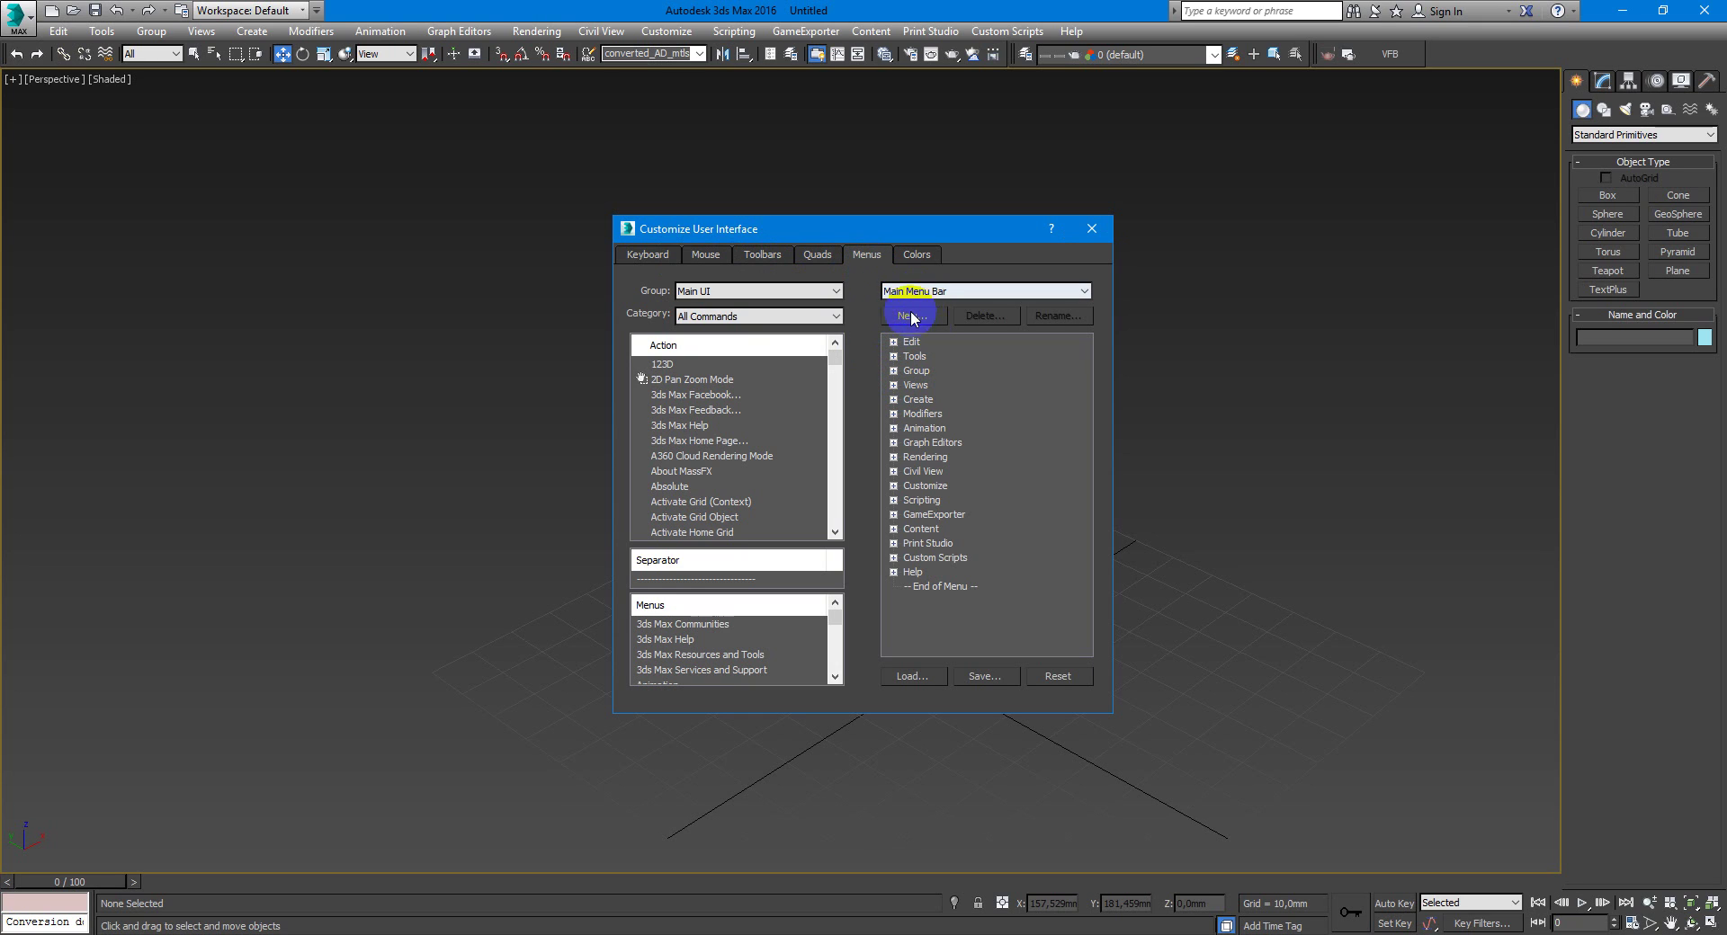
left_click(893, 559)
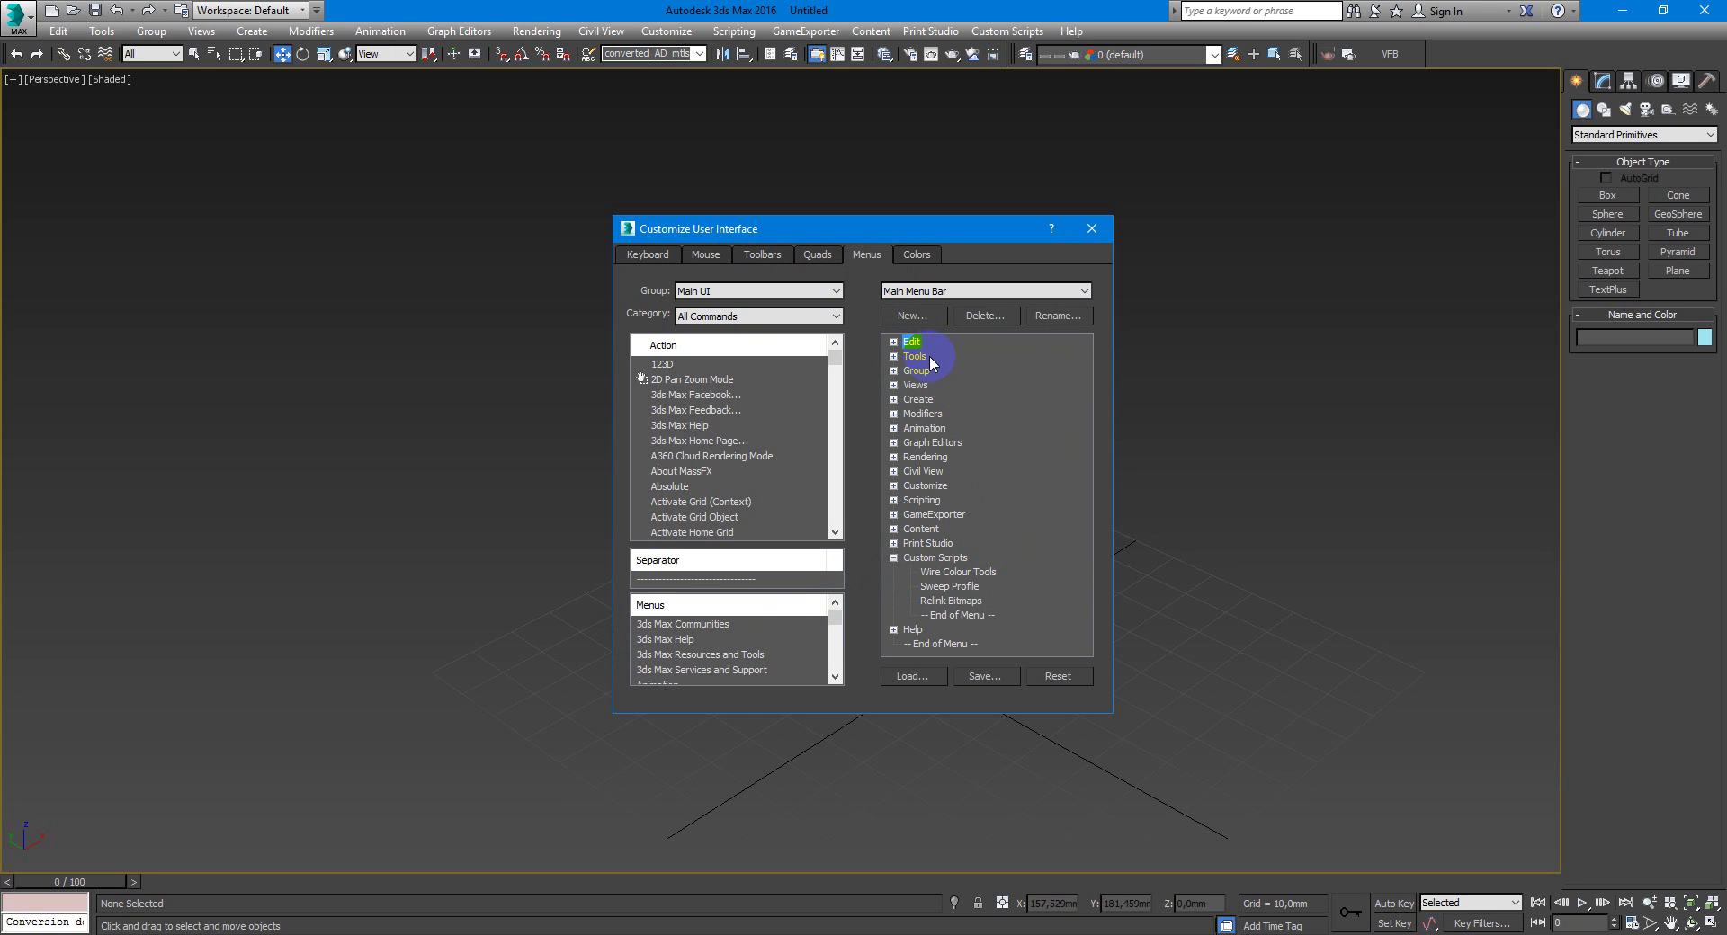
left_click(821, 376)
left_click(735, 455)
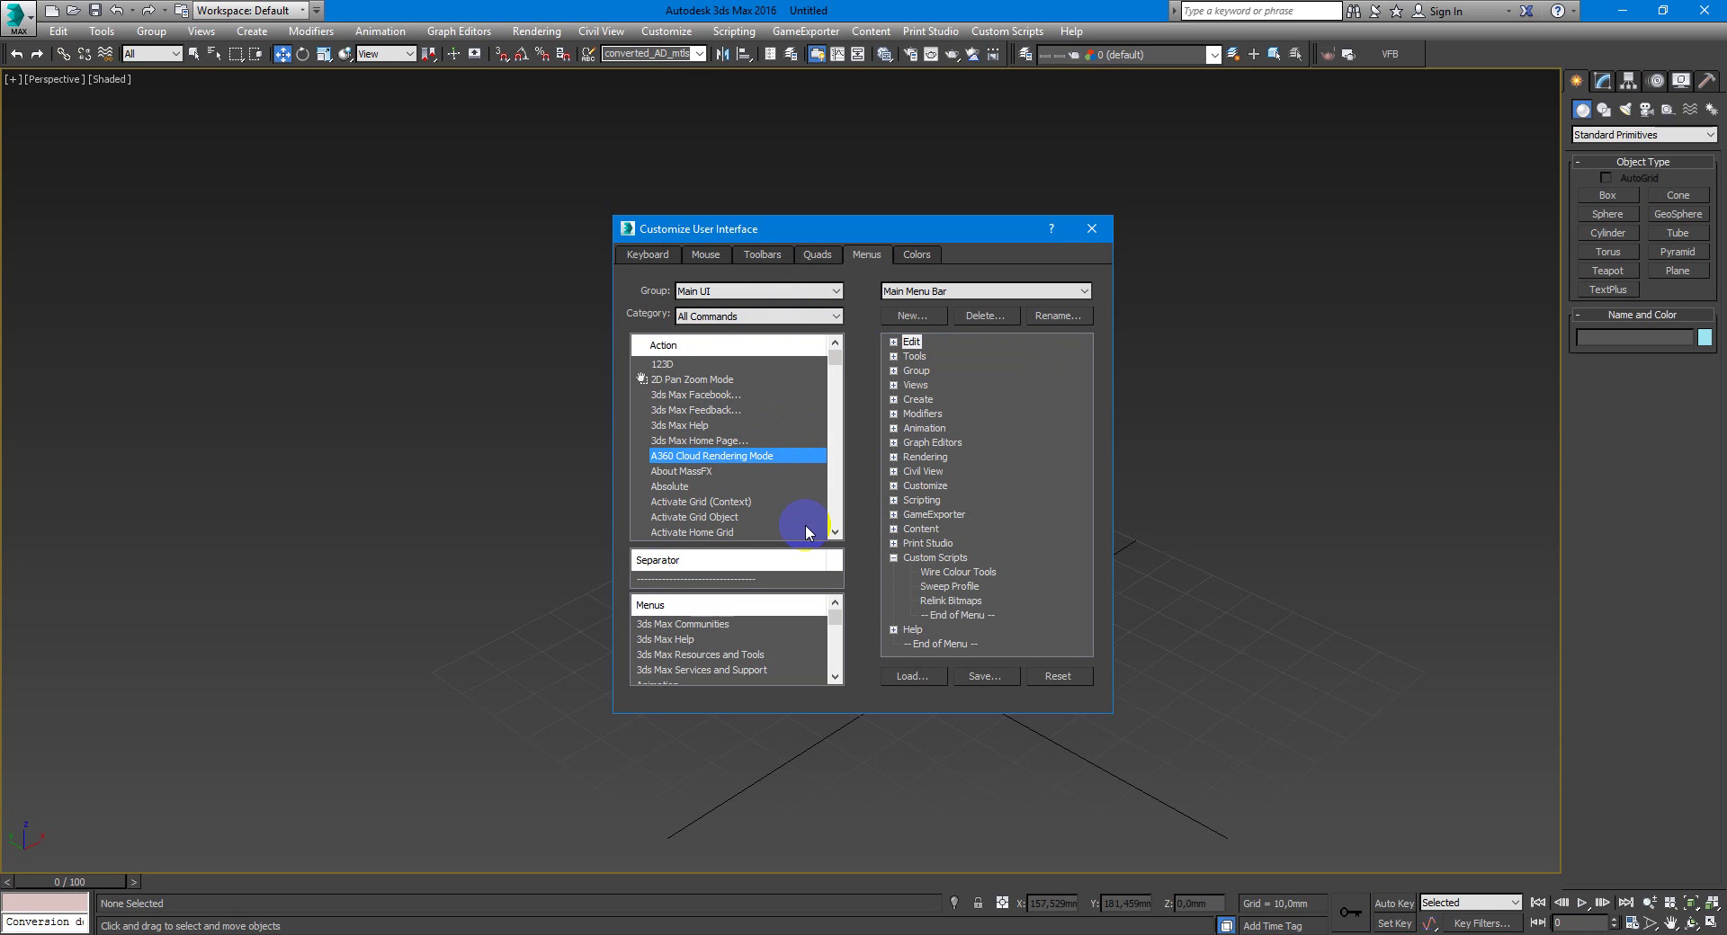
type("rel")
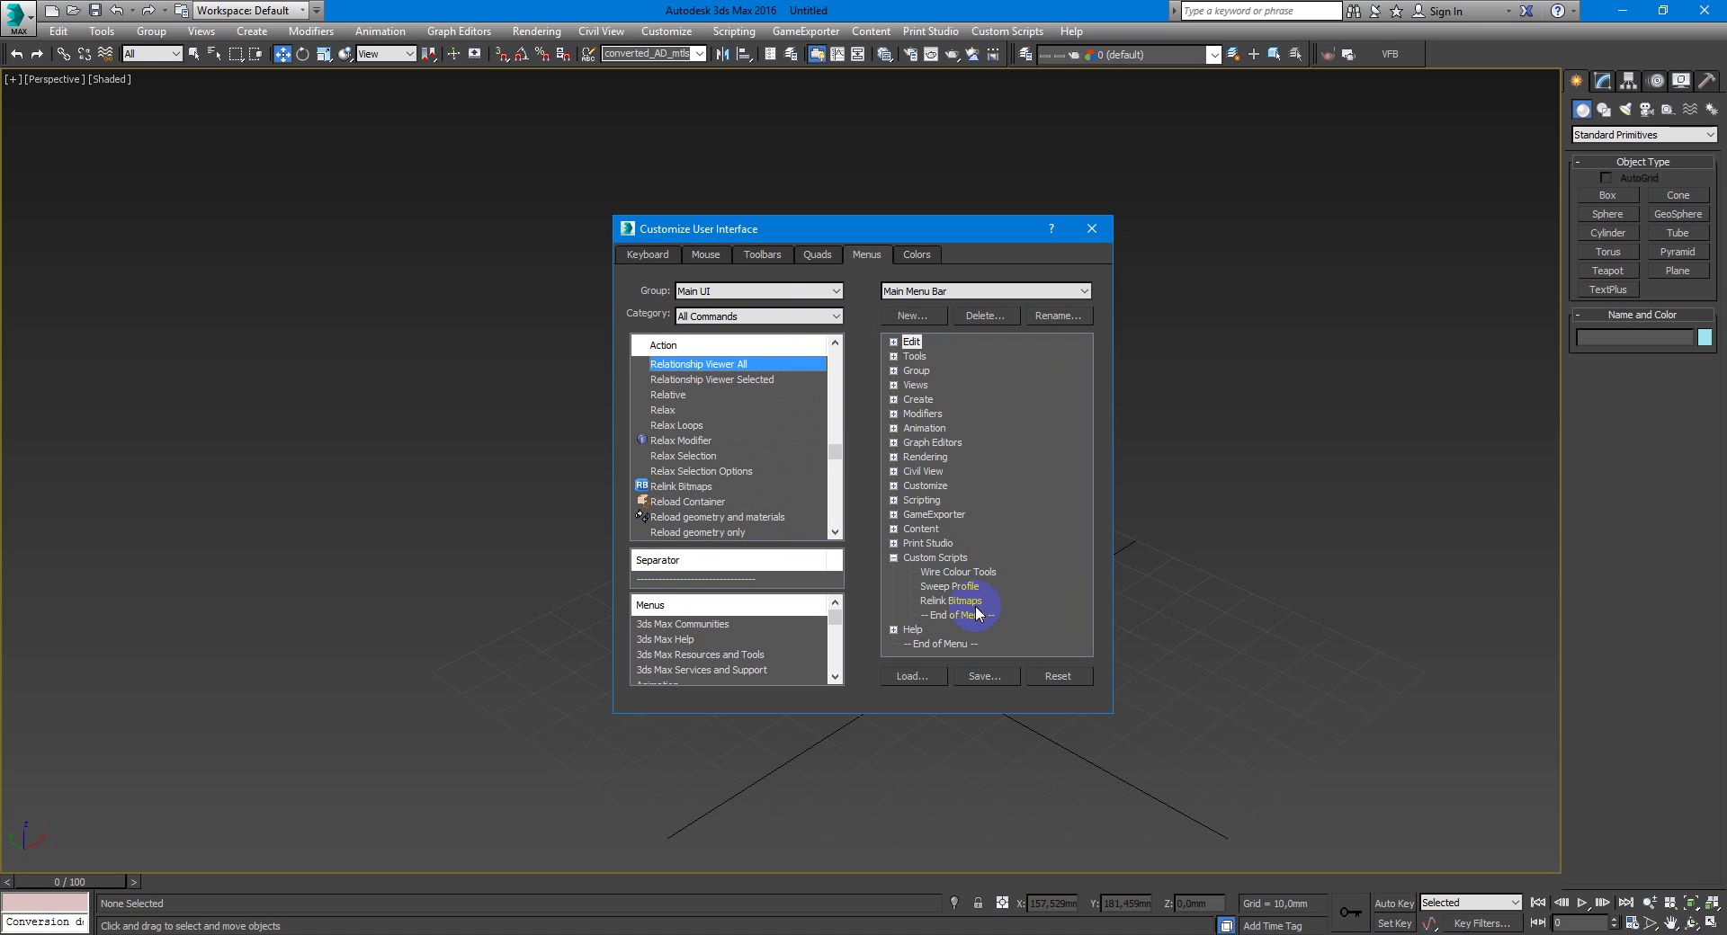
left_click(990, 677)
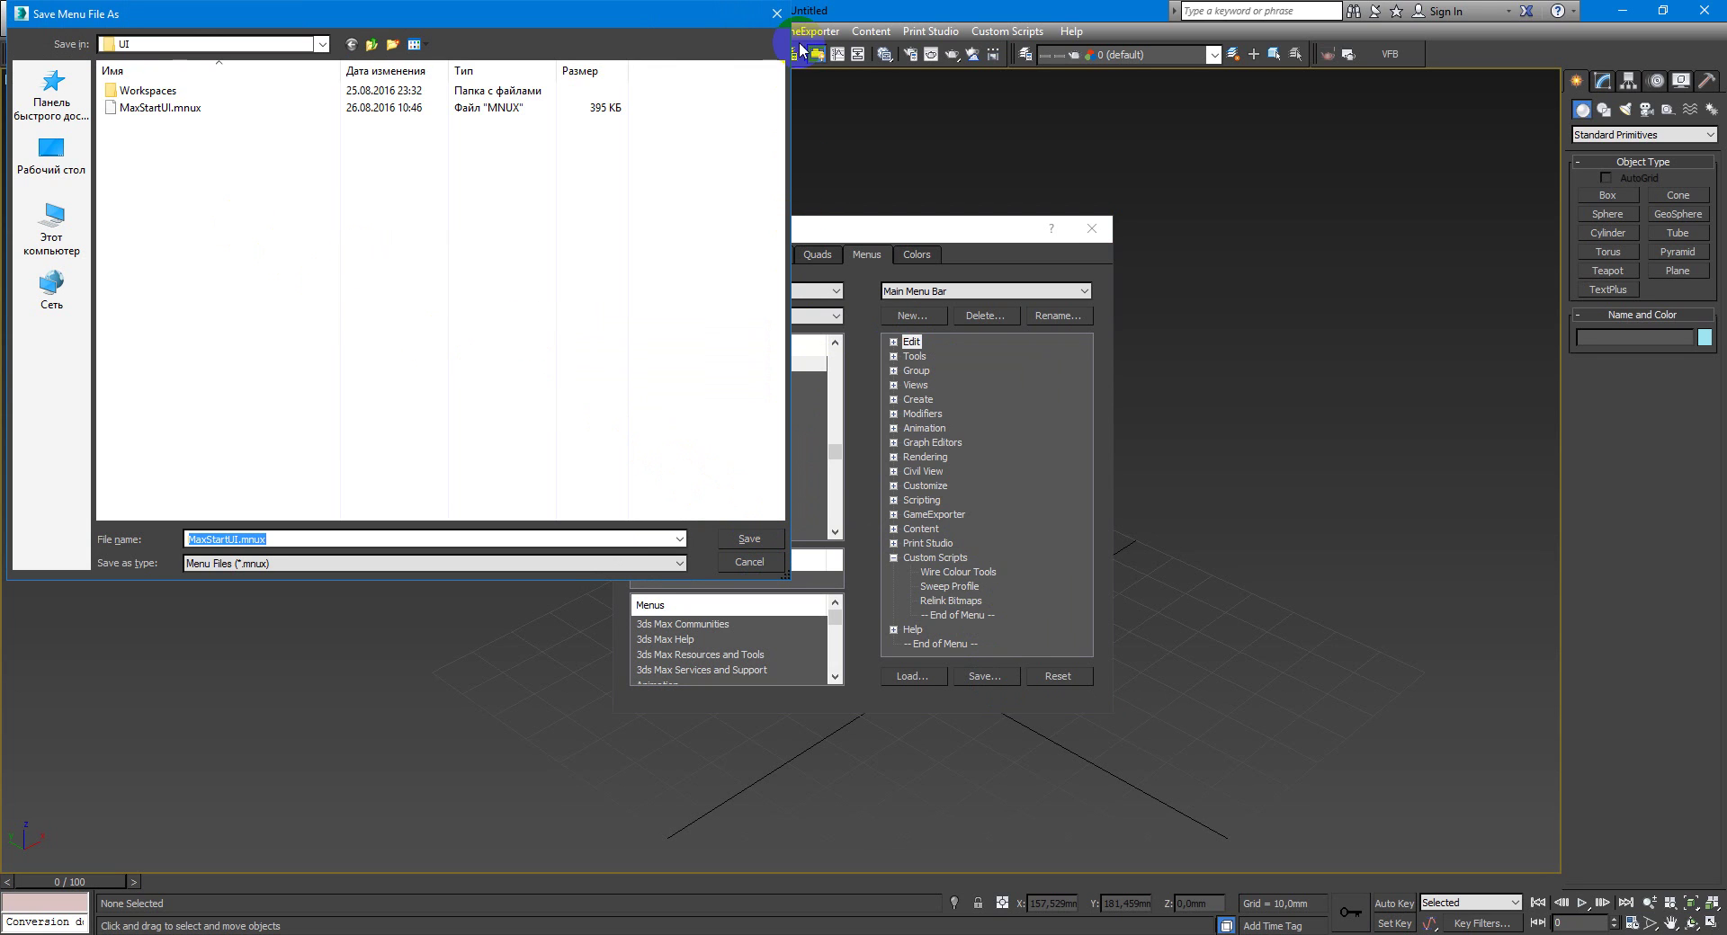
left_click(777, 14)
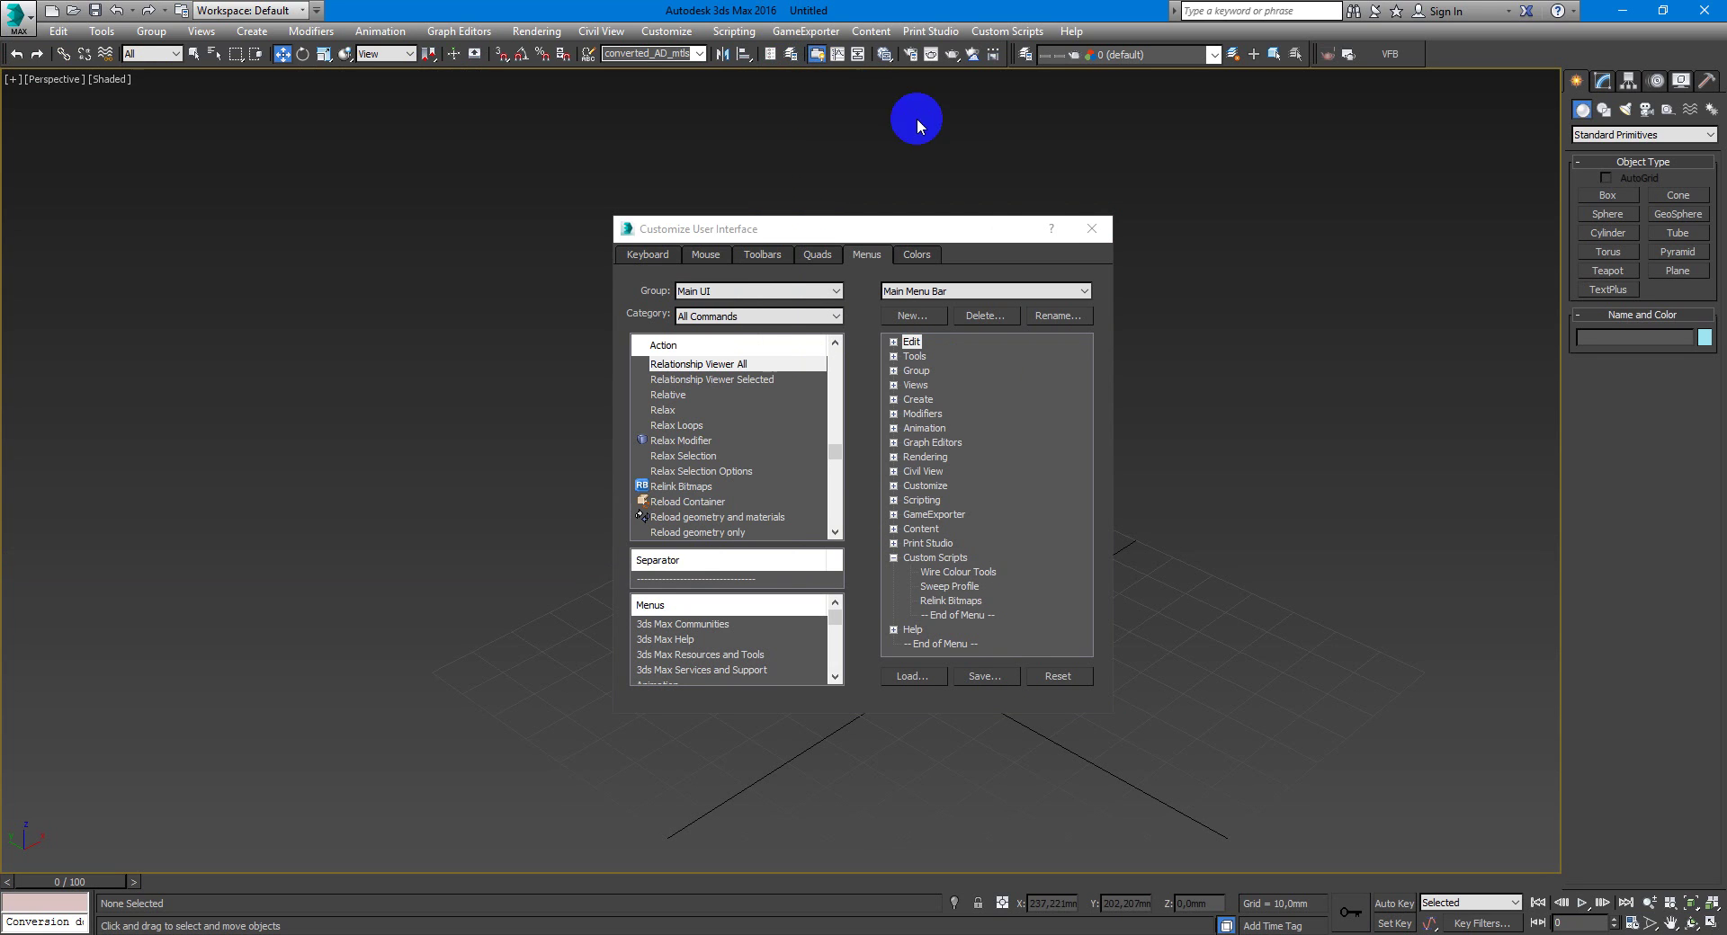
Close Customize User Interface and drag 03.max from the Max2009_Vray folder into the viewport
left_click(1092, 229)
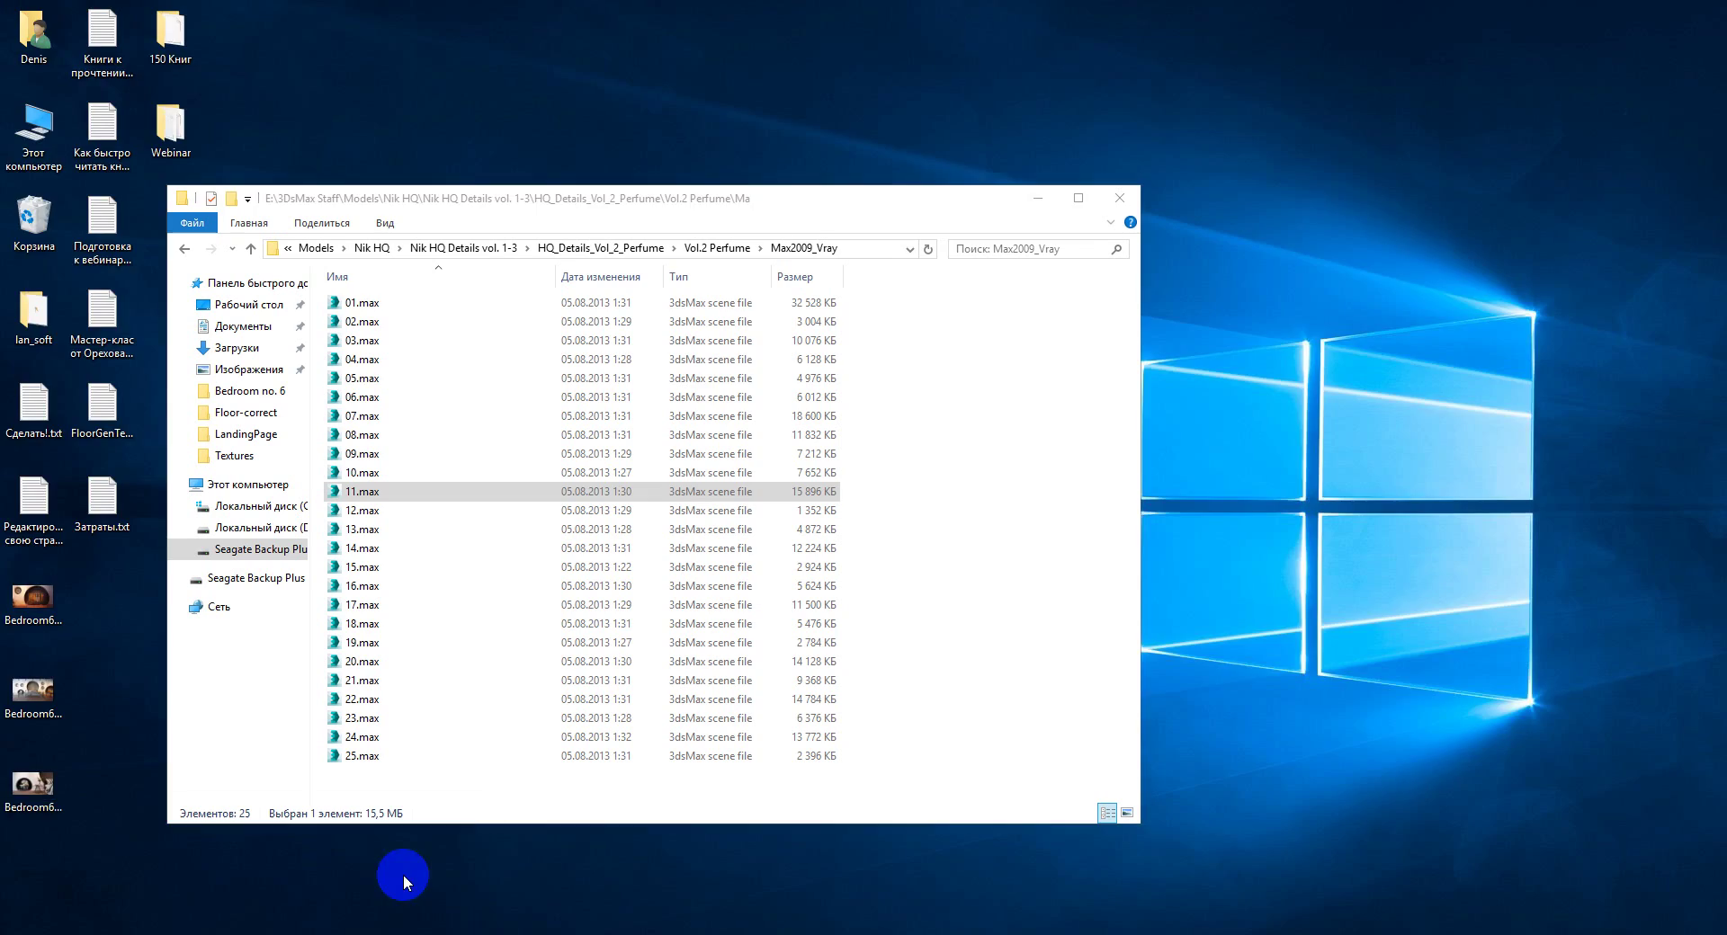
left_click(397, 870)
left_click(541, 385)
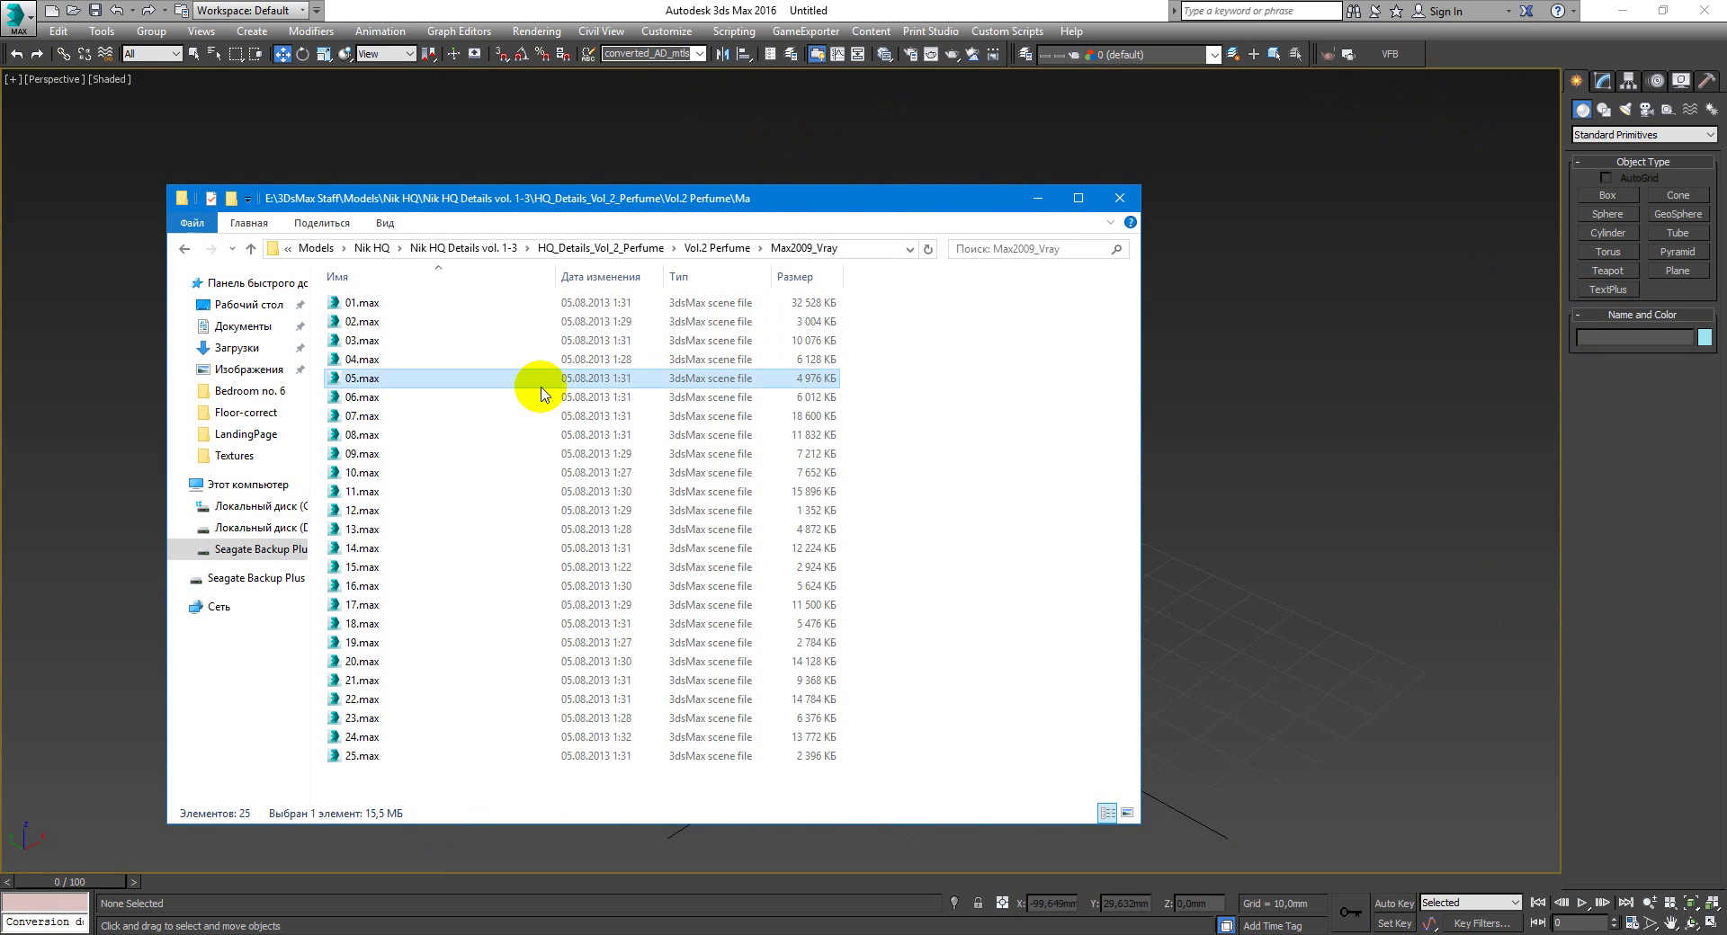
left_click(501, 343)
left_click_drag(532, 342, 1257, 350)
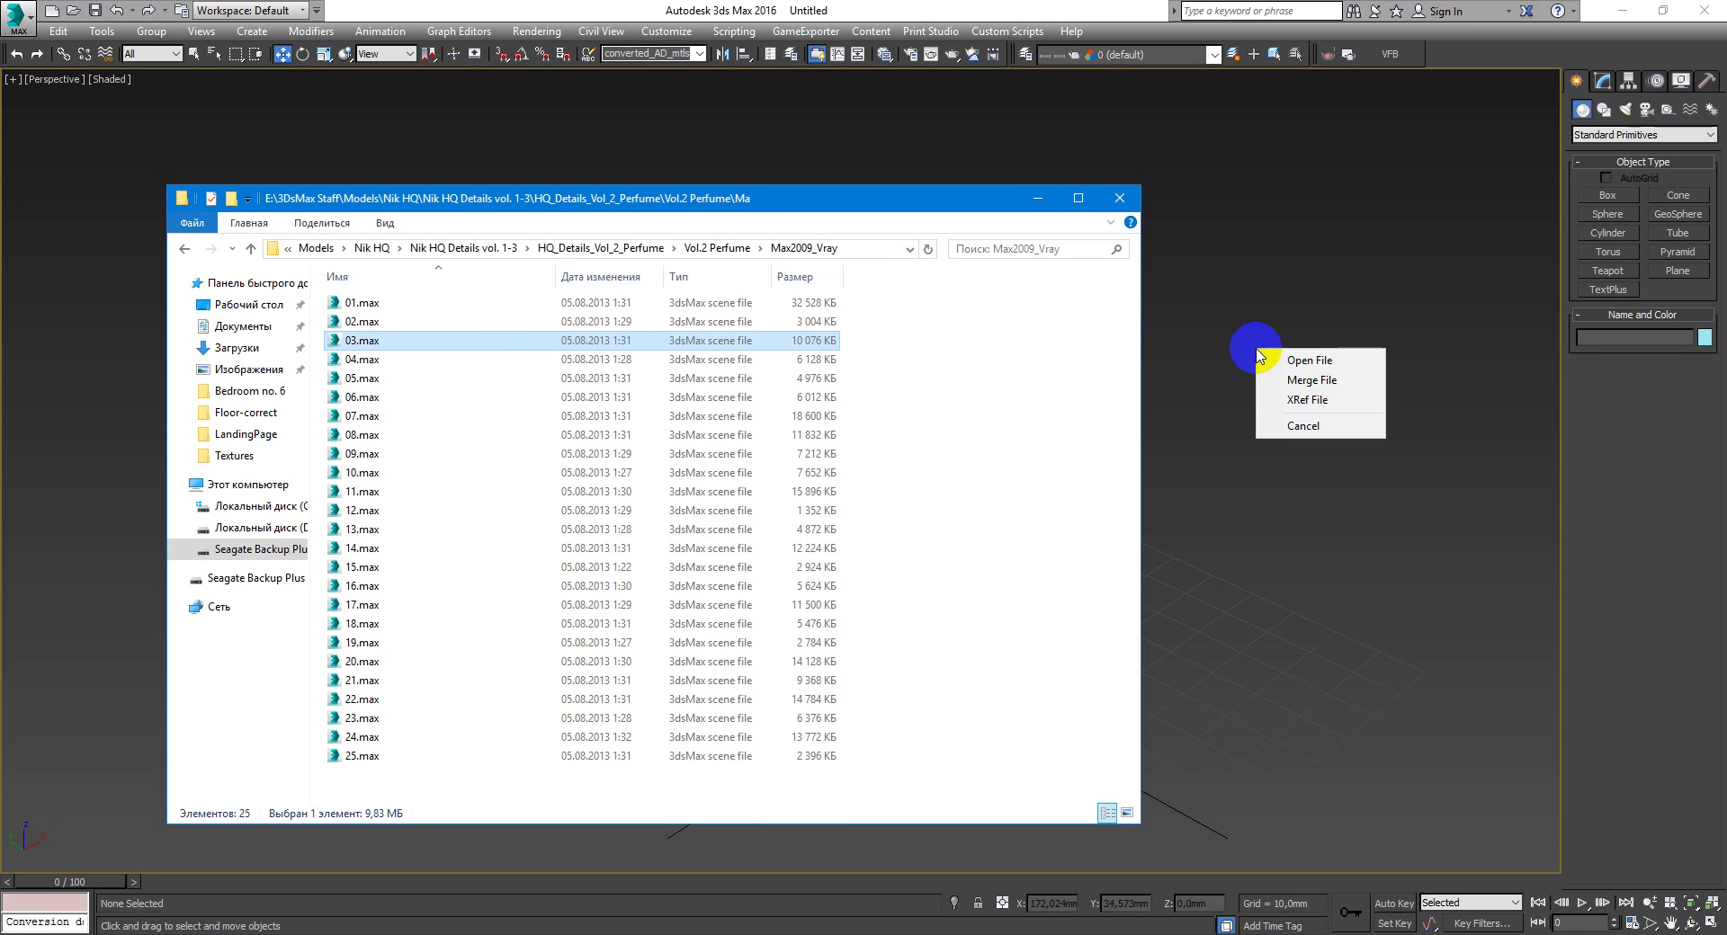
Merge 03.max, place the perfume bottle at the grid origin, and start a Corona render
left_click(1297, 377)
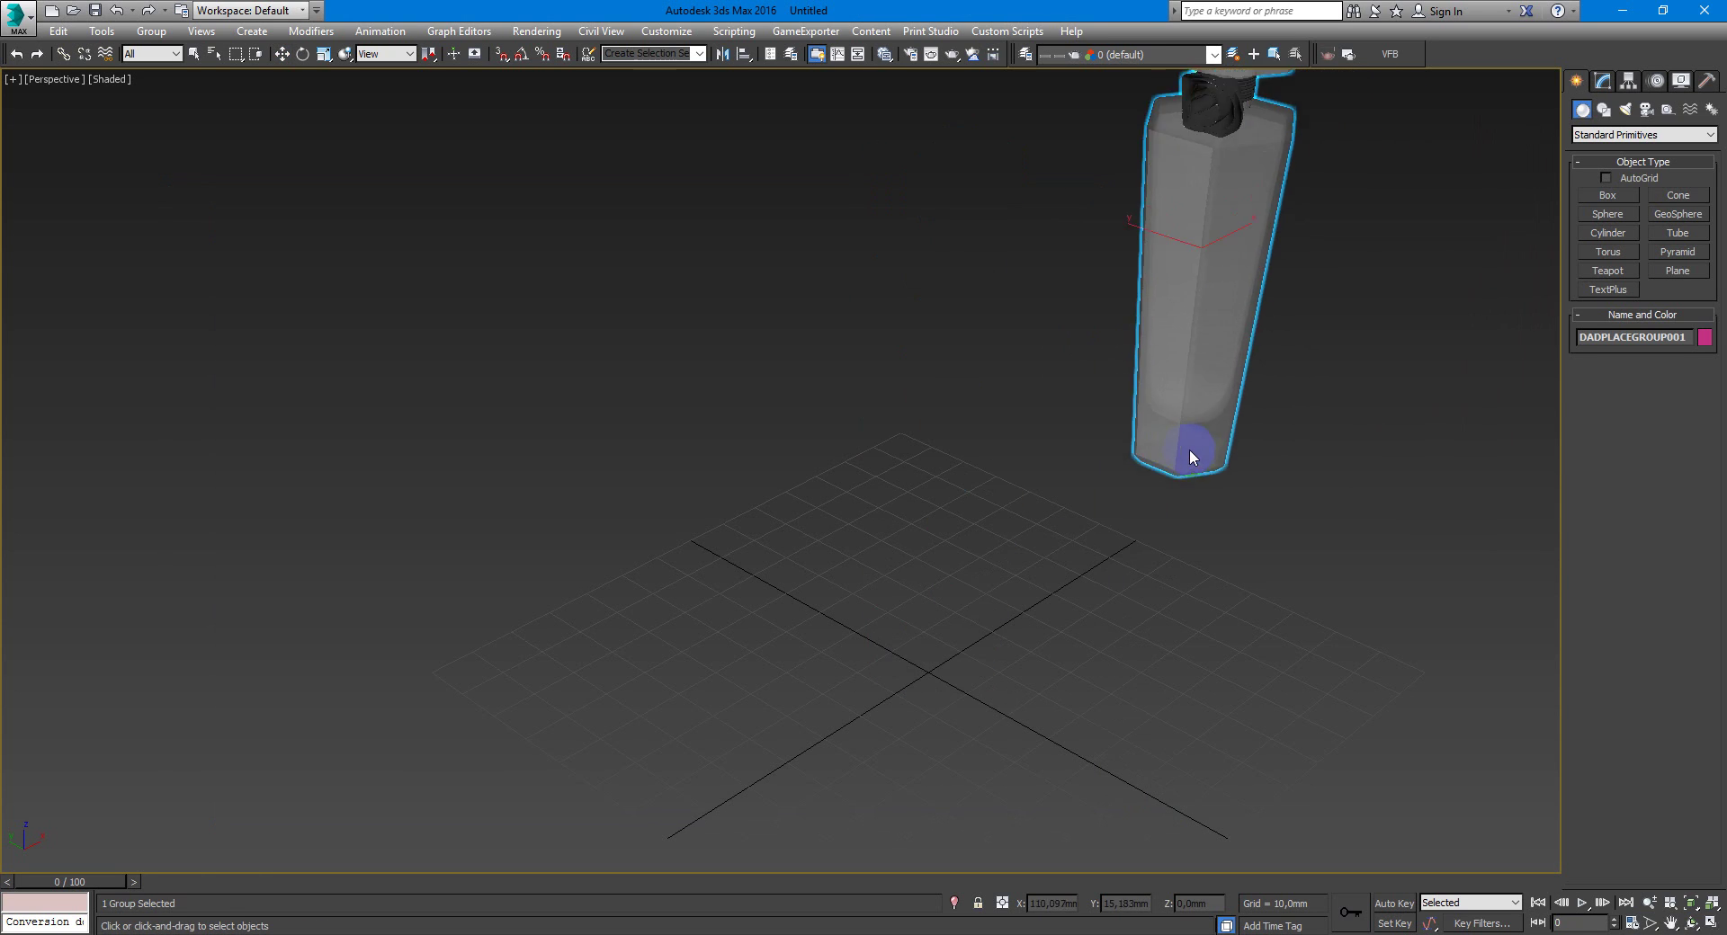
left_click(891, 683)
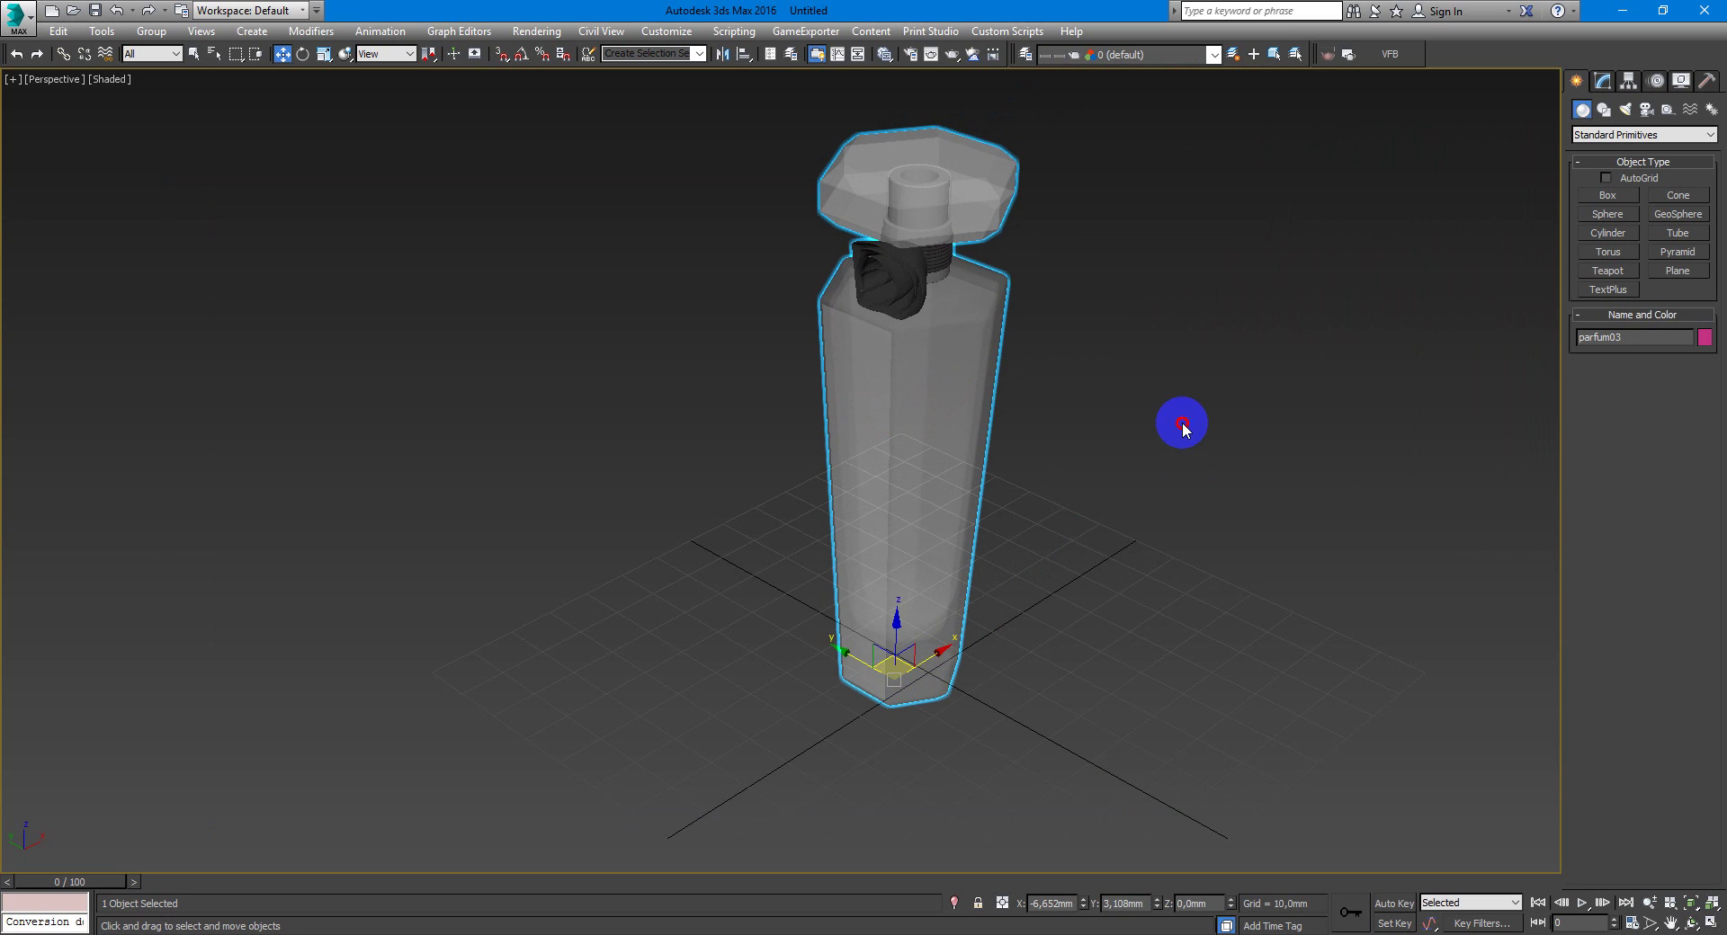
left_click(1182, 424)
mouse_move(1122, 451)
middle_mouse_down("alt")
mouse_move(1168, 416)
mouse_move(1119, 391)
mouse_move(1097, 428)
mouse_move(1128, 414)
mouse_move(1086, 433)
middle_mouse_up("alt")
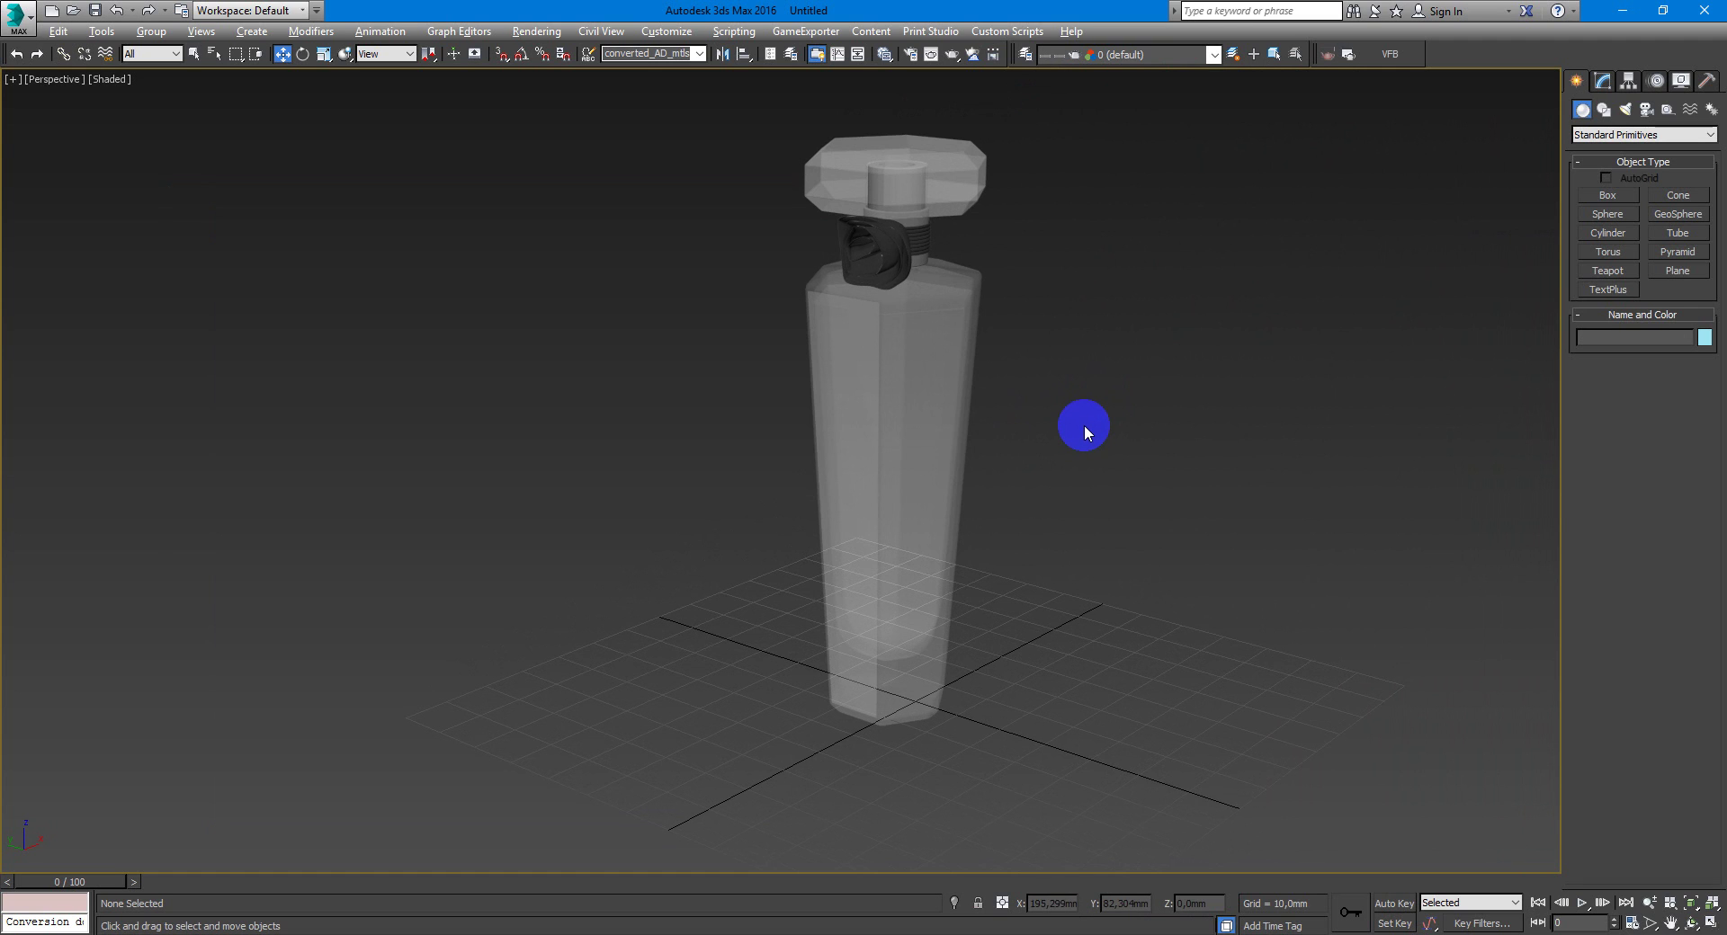
middle_click_drag(1085, 427, 1061, 442, "alt")
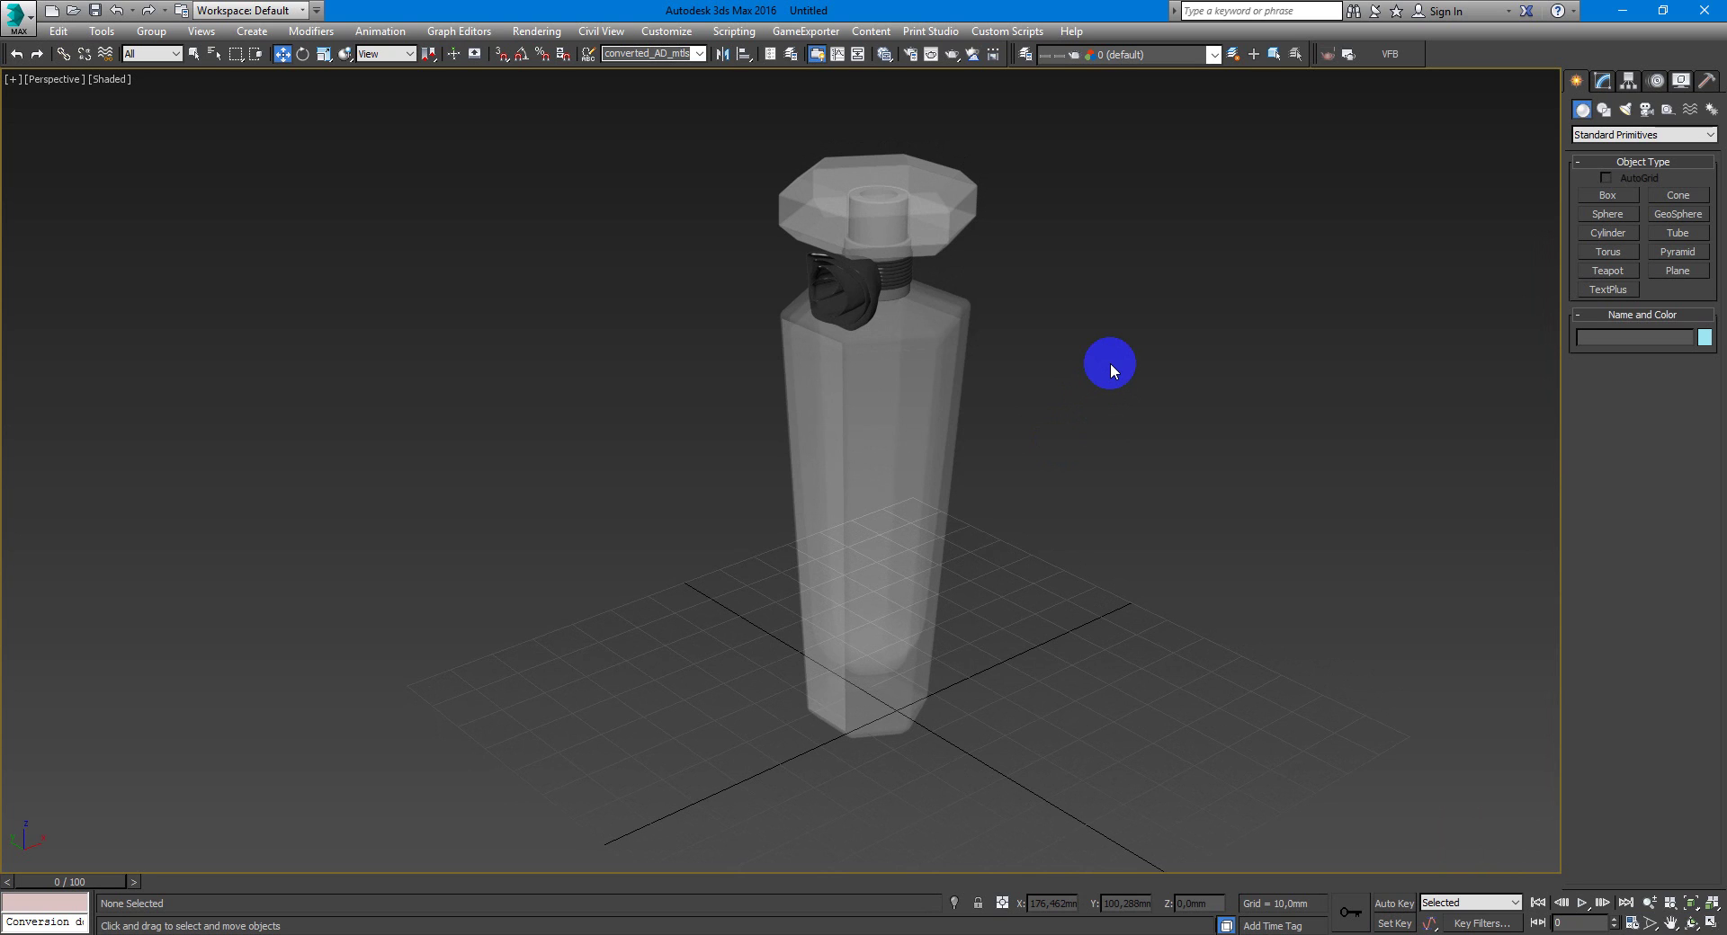
left_click(1348, 54)
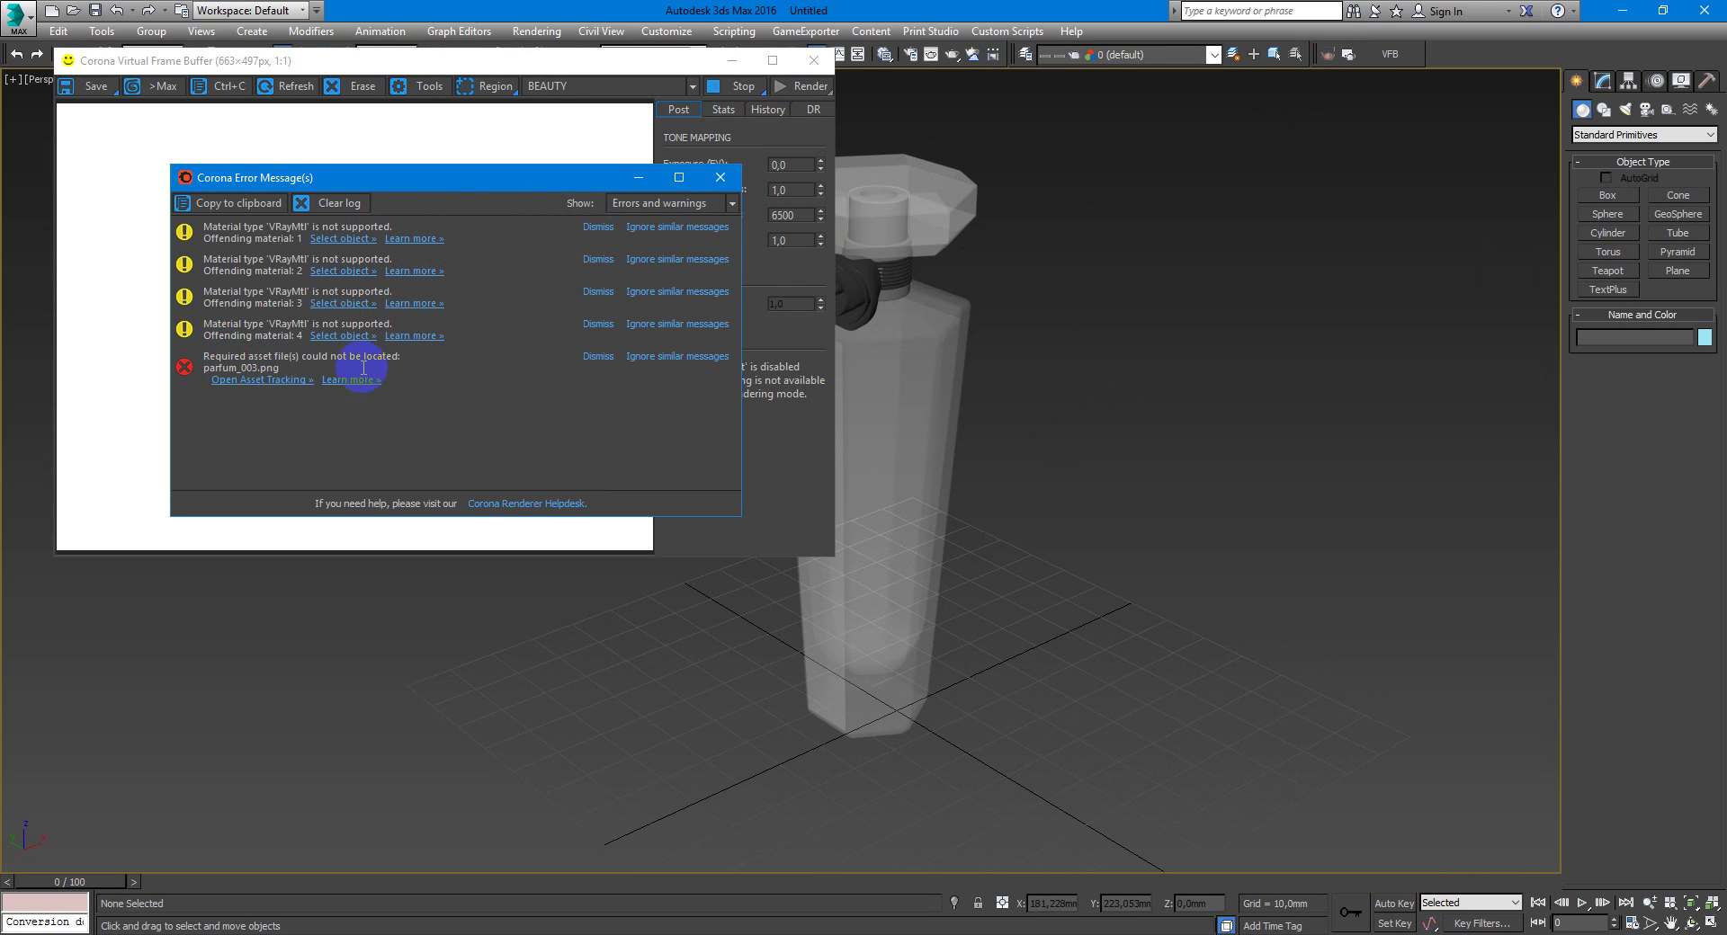
Dismiss the Corona error messages and close the Corona frame buffer
left_click(720, 178)
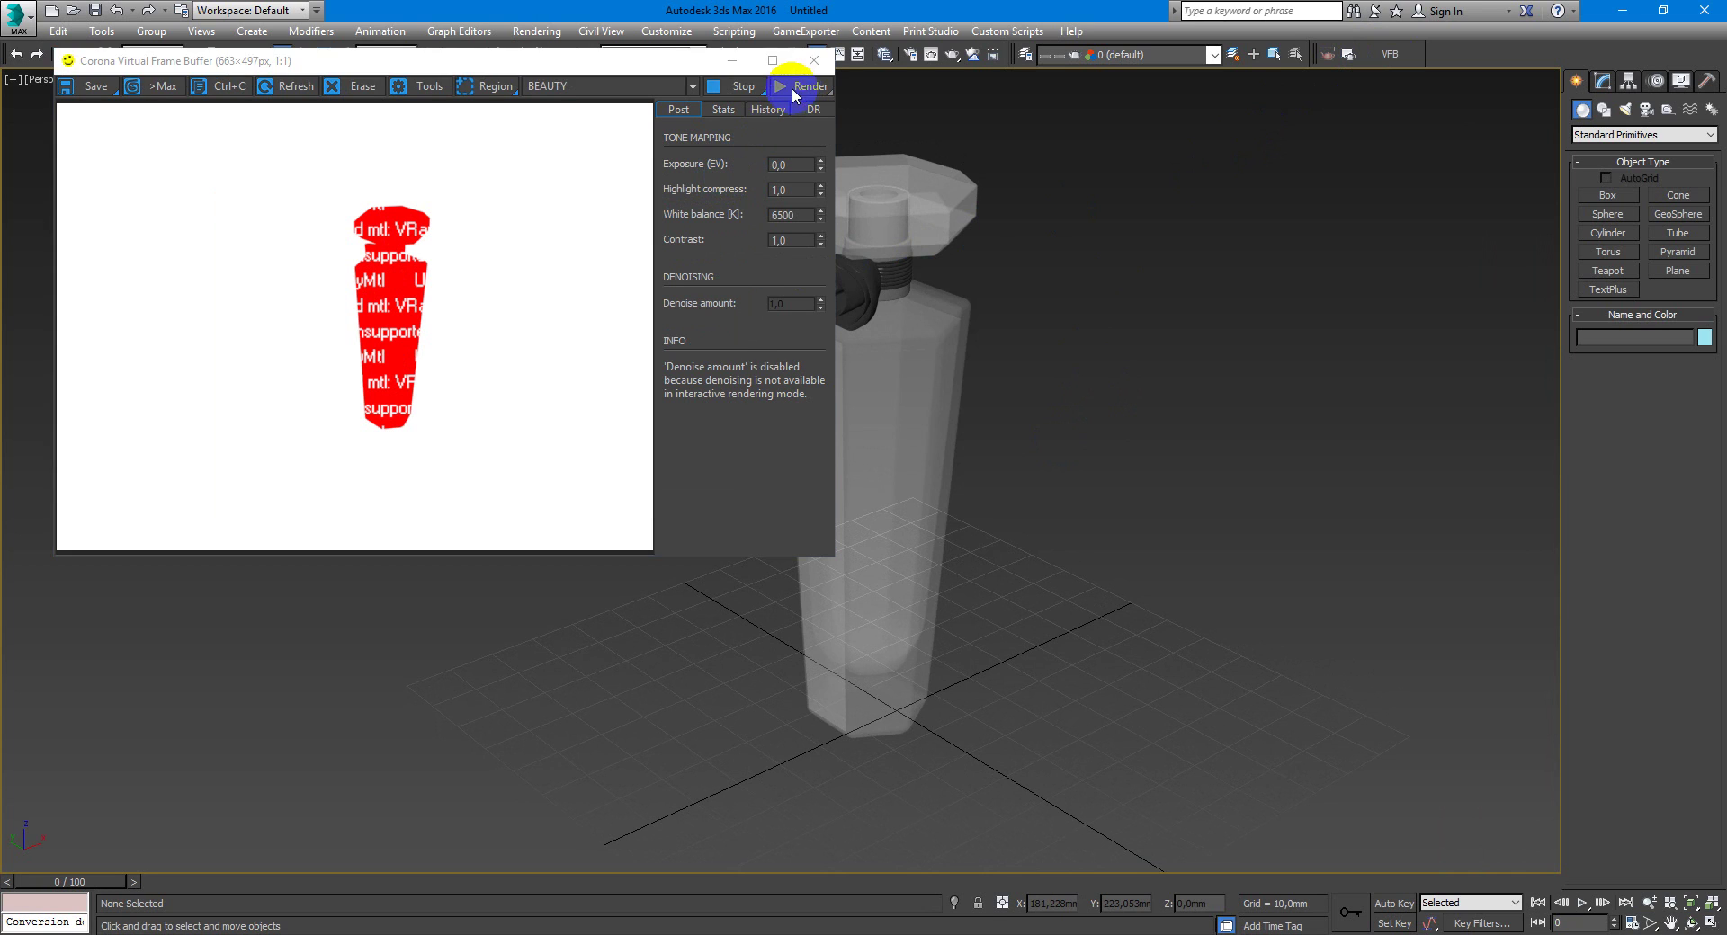
left_click(814, 60)
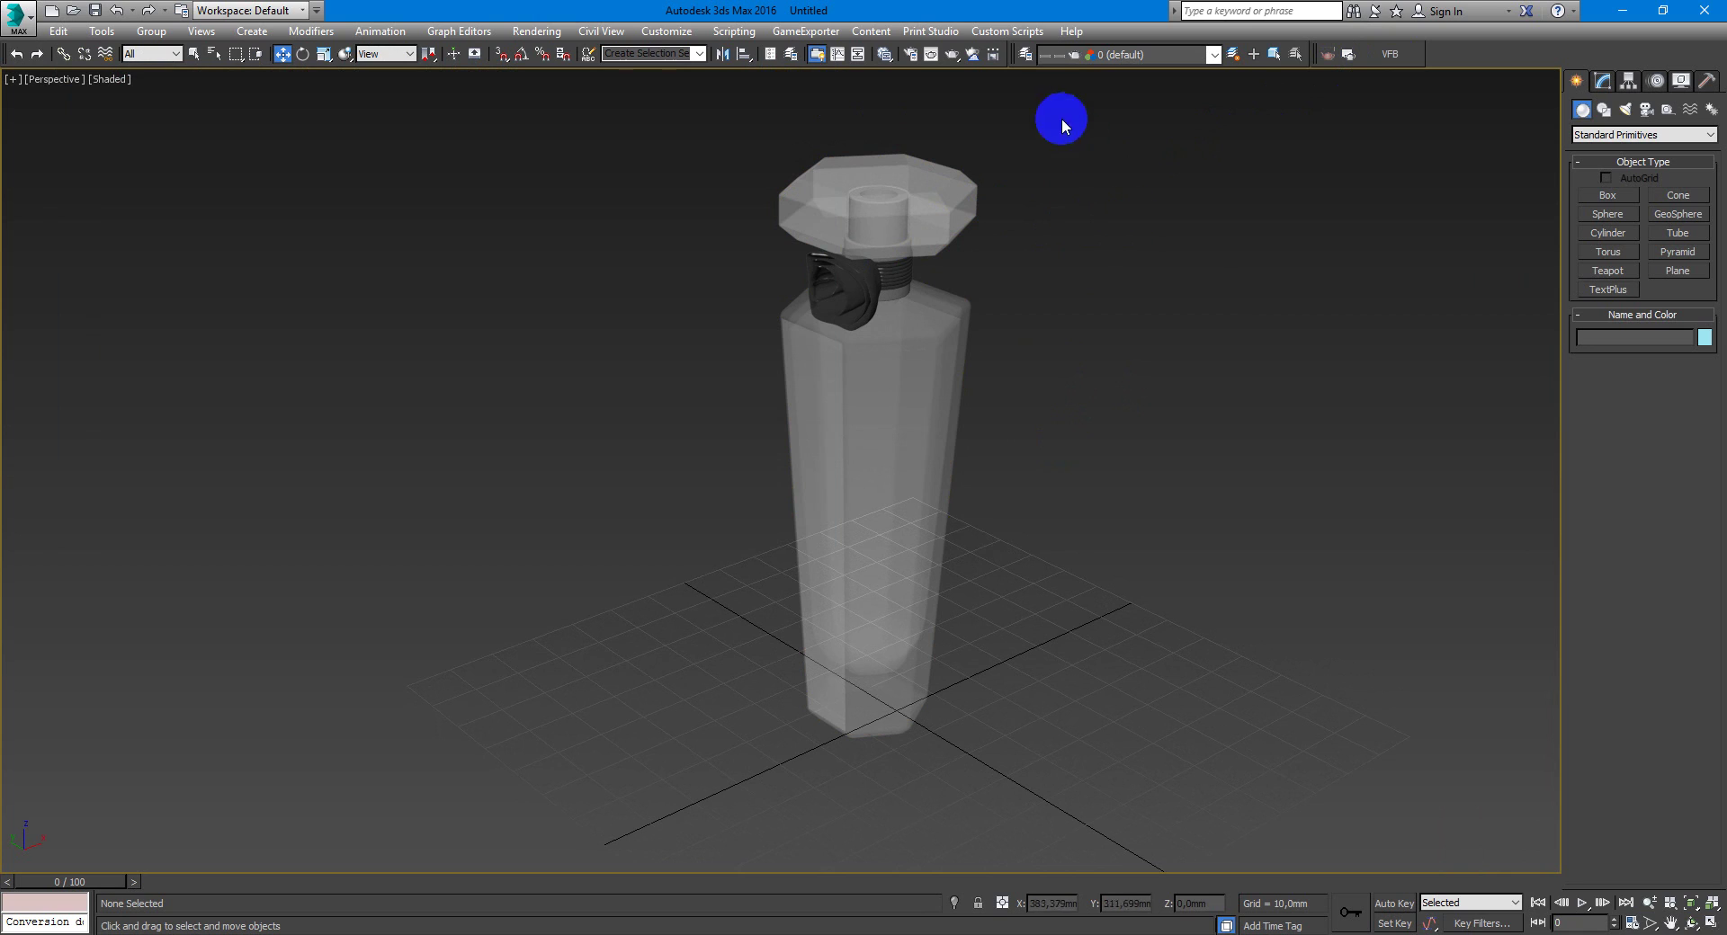
Launch Relink Bitmaps from Custom Scripts and dismiss its donation popup
left_click(930, 31)
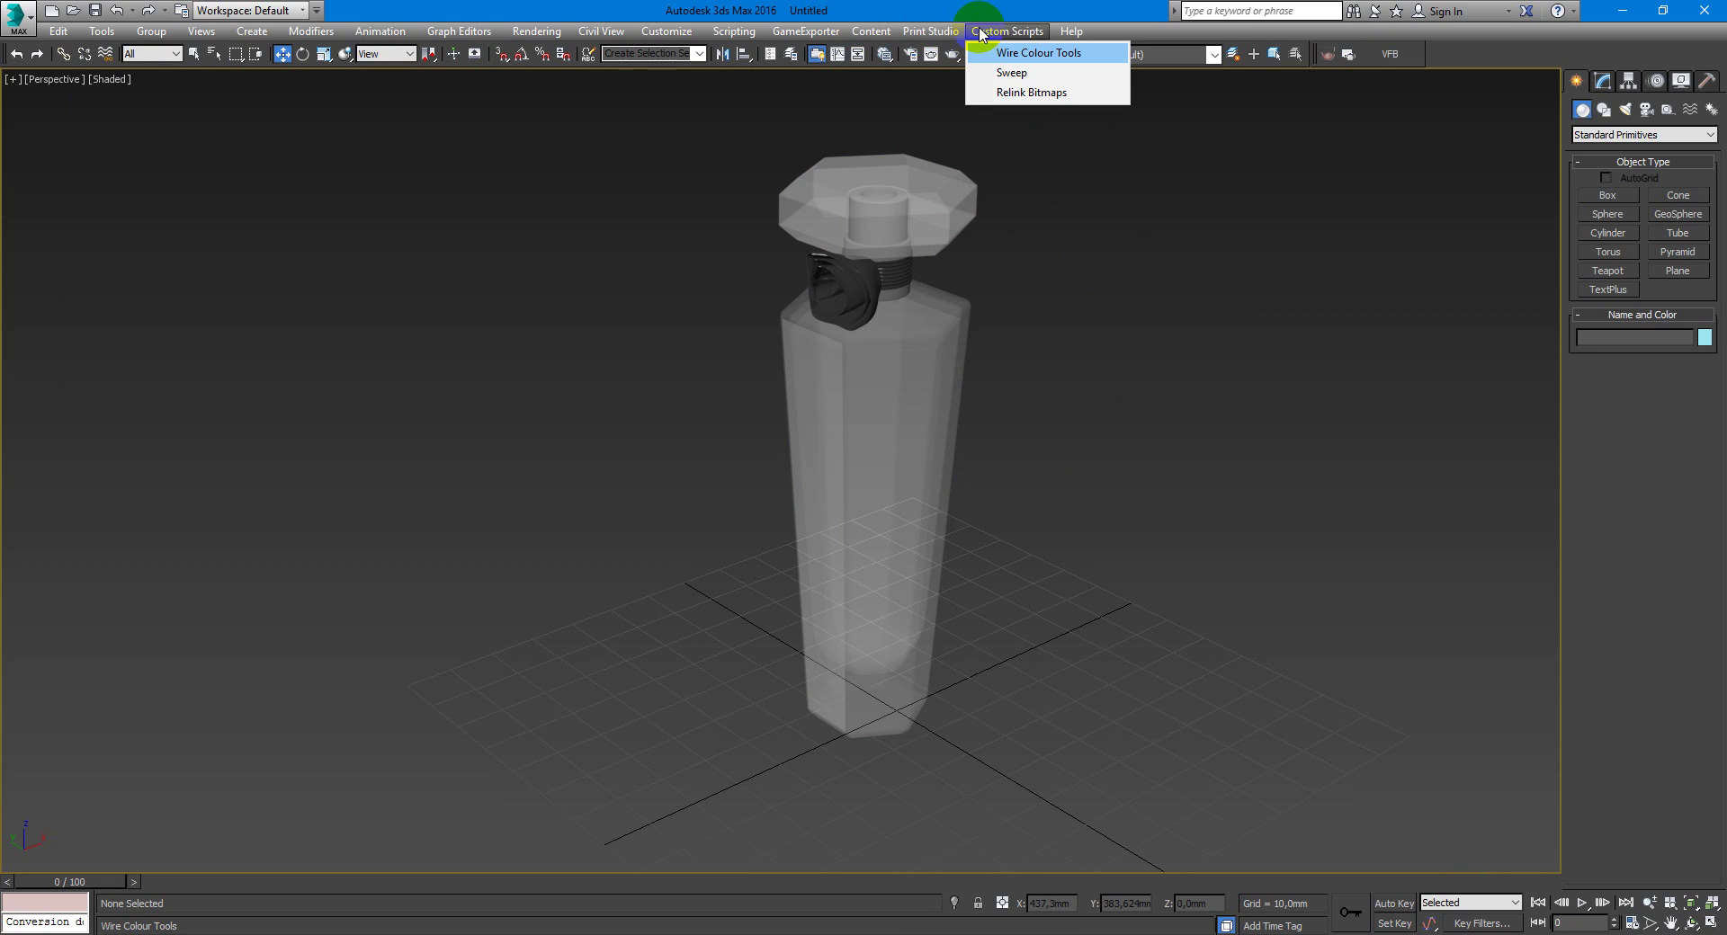
mouse_move(1006, 31)
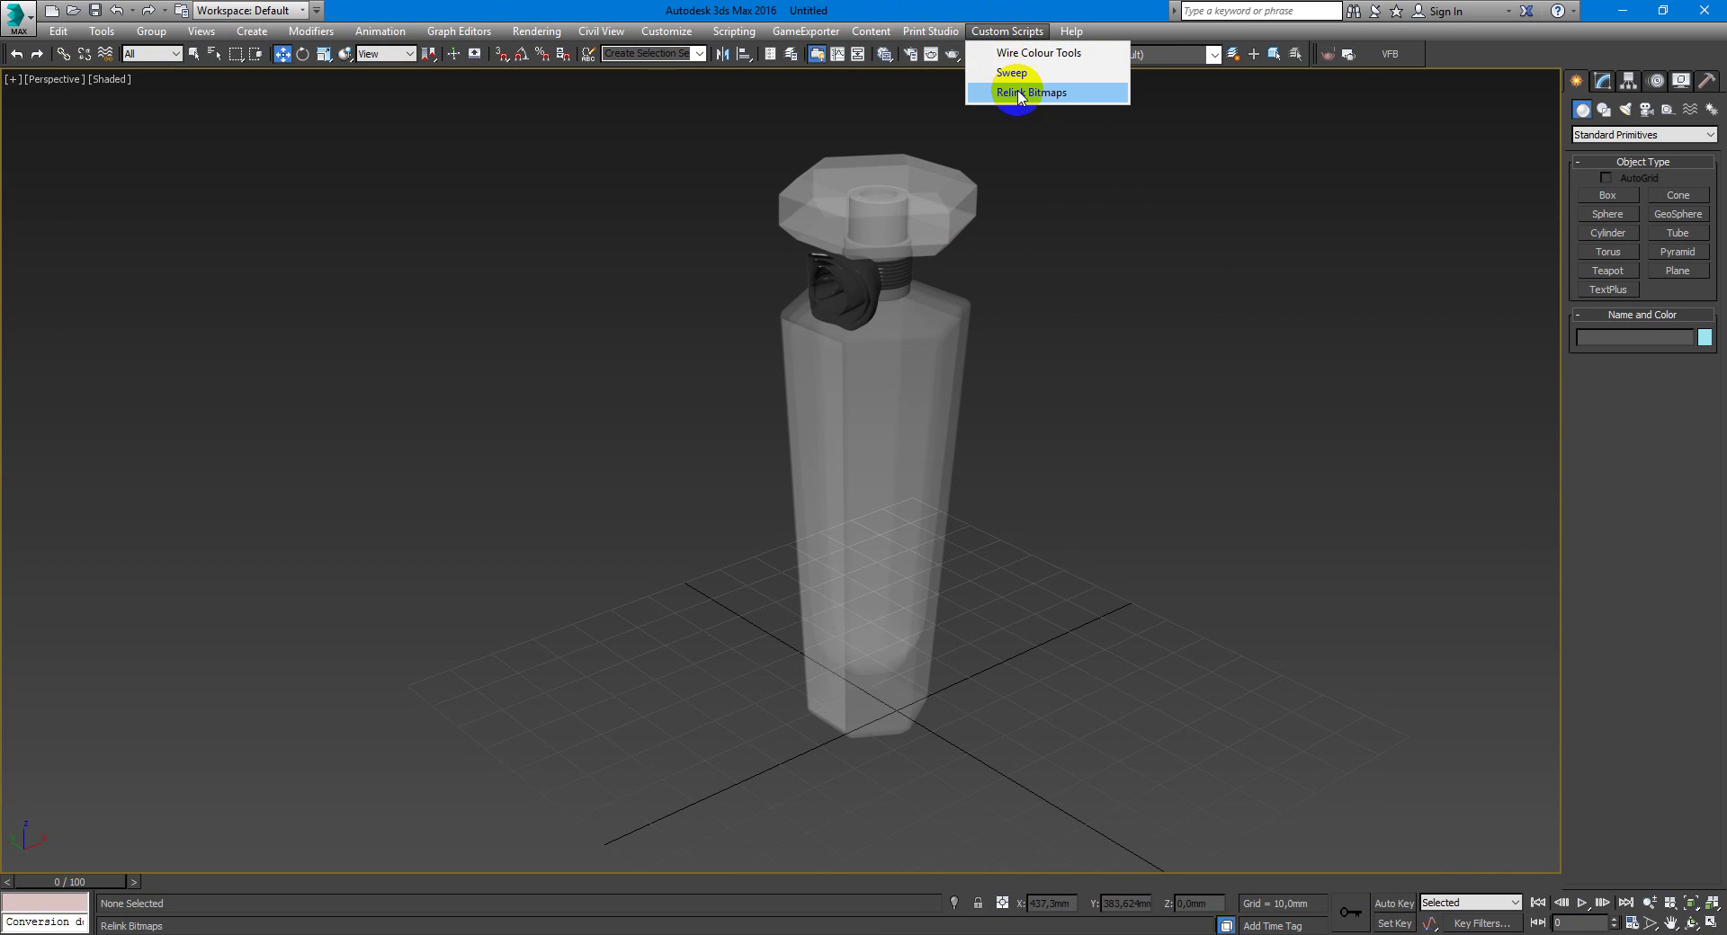
left_click(1017, 90)
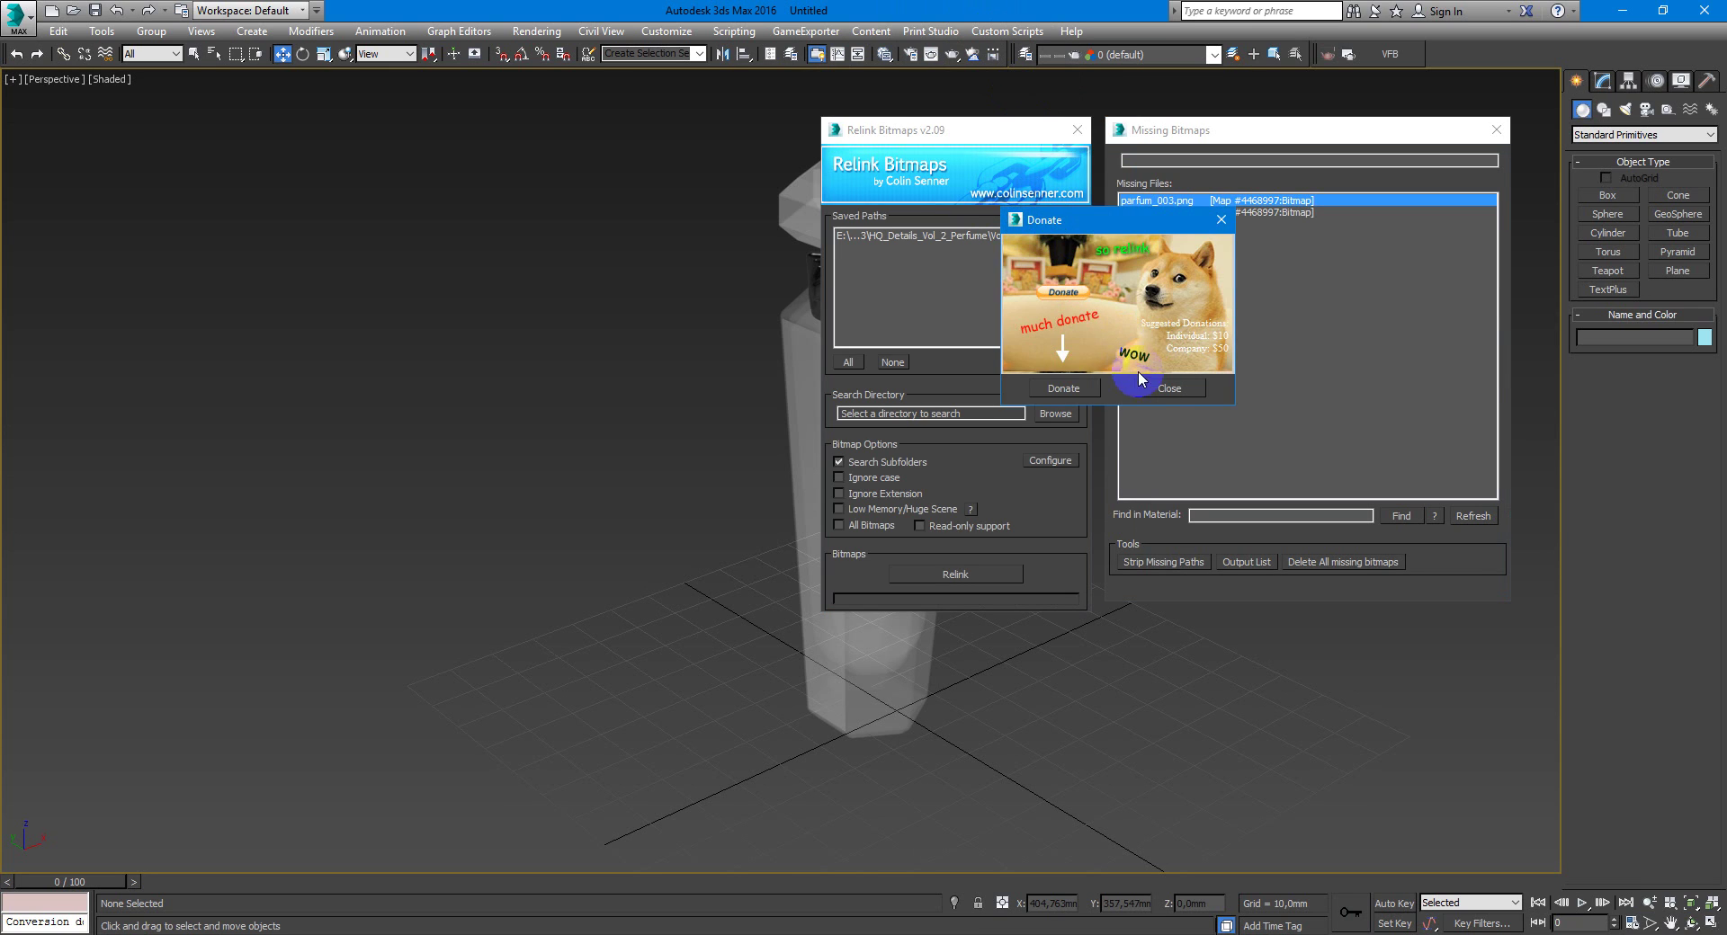
left_click(1166, 387)
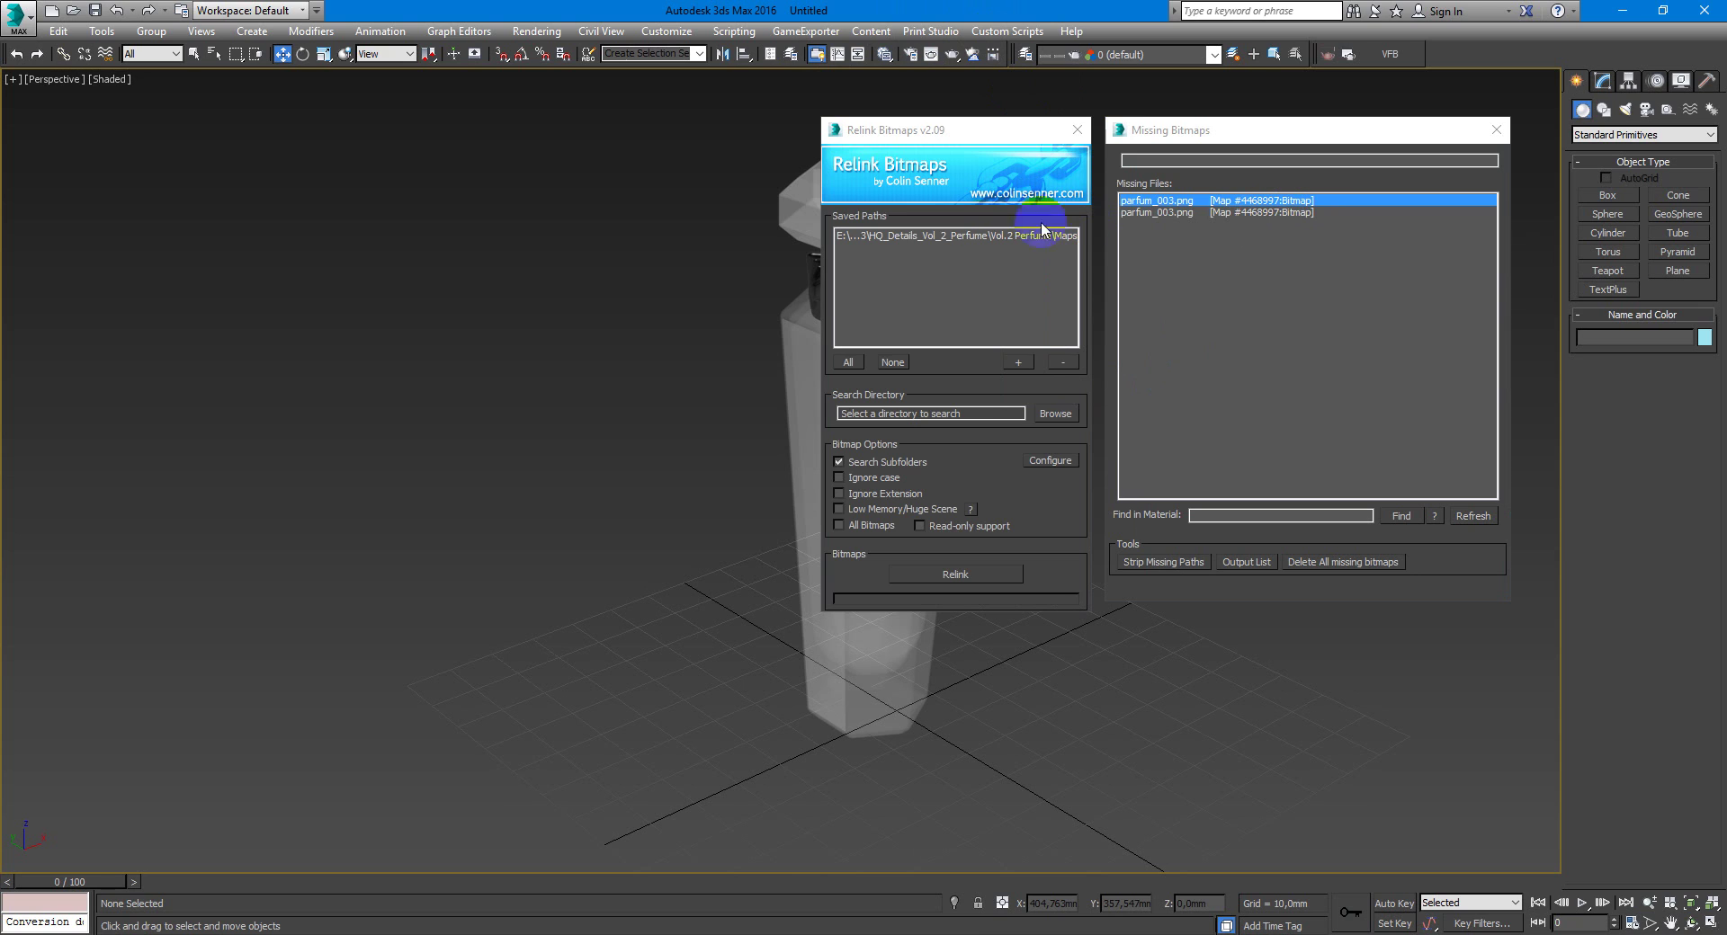
Relink the missing parfum_003.png maps to the saved perfume Maps path
left_click(1017, 364)
left_click(965, 475)
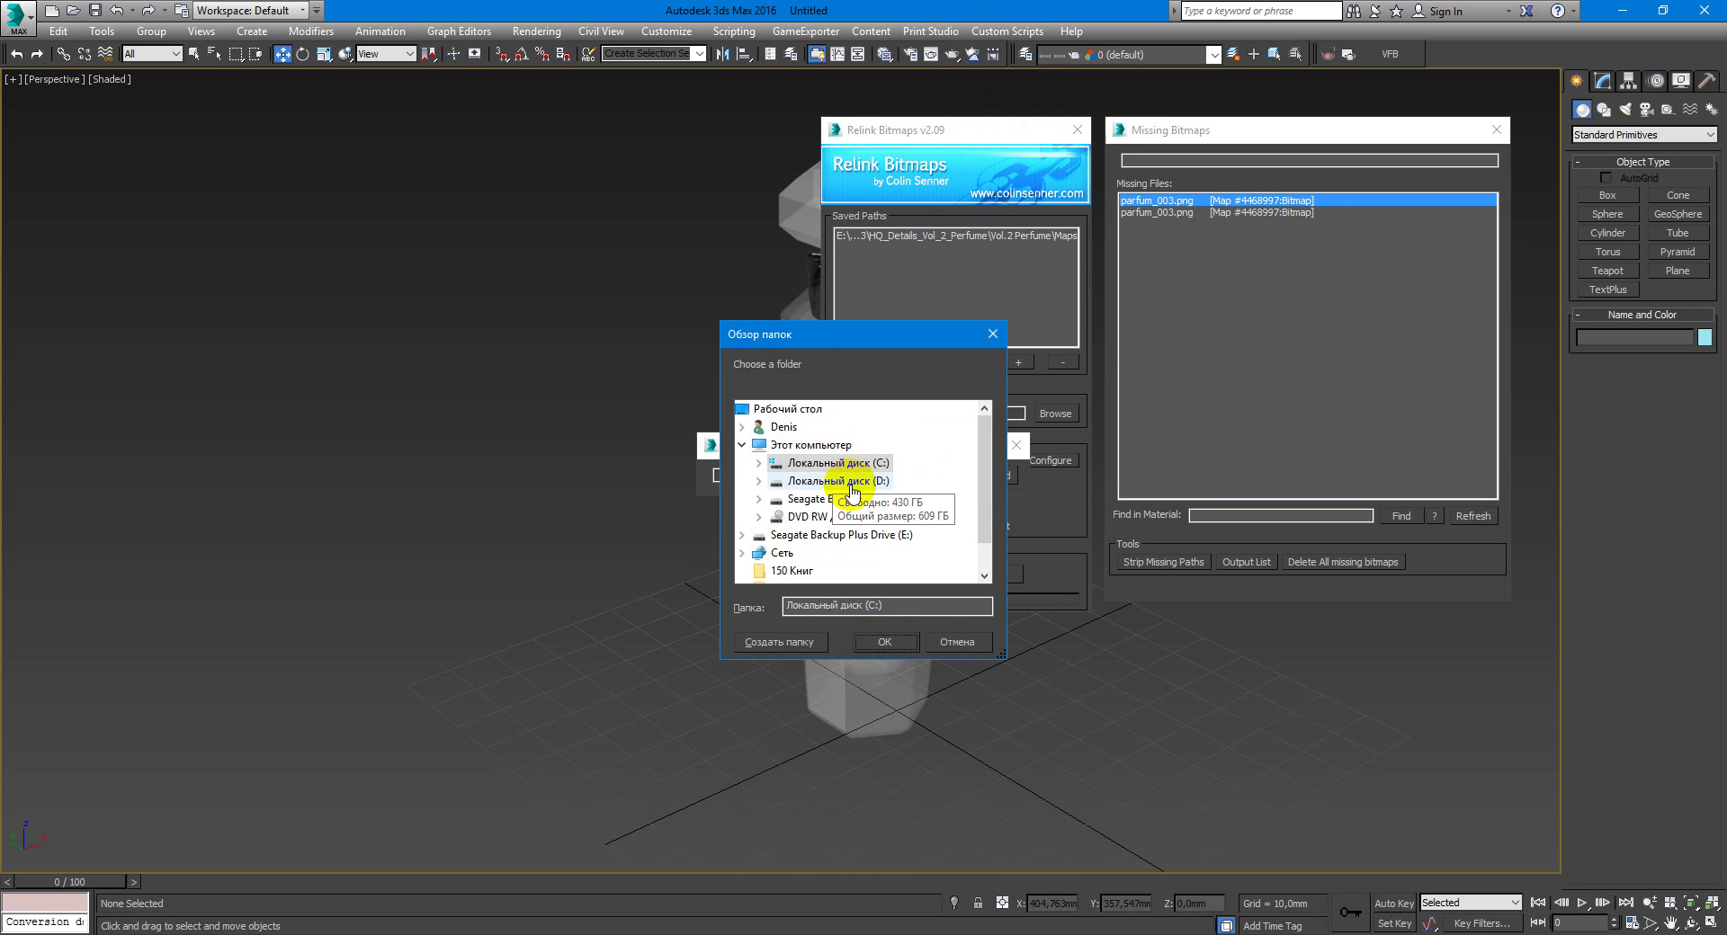
left_click(989, 337)
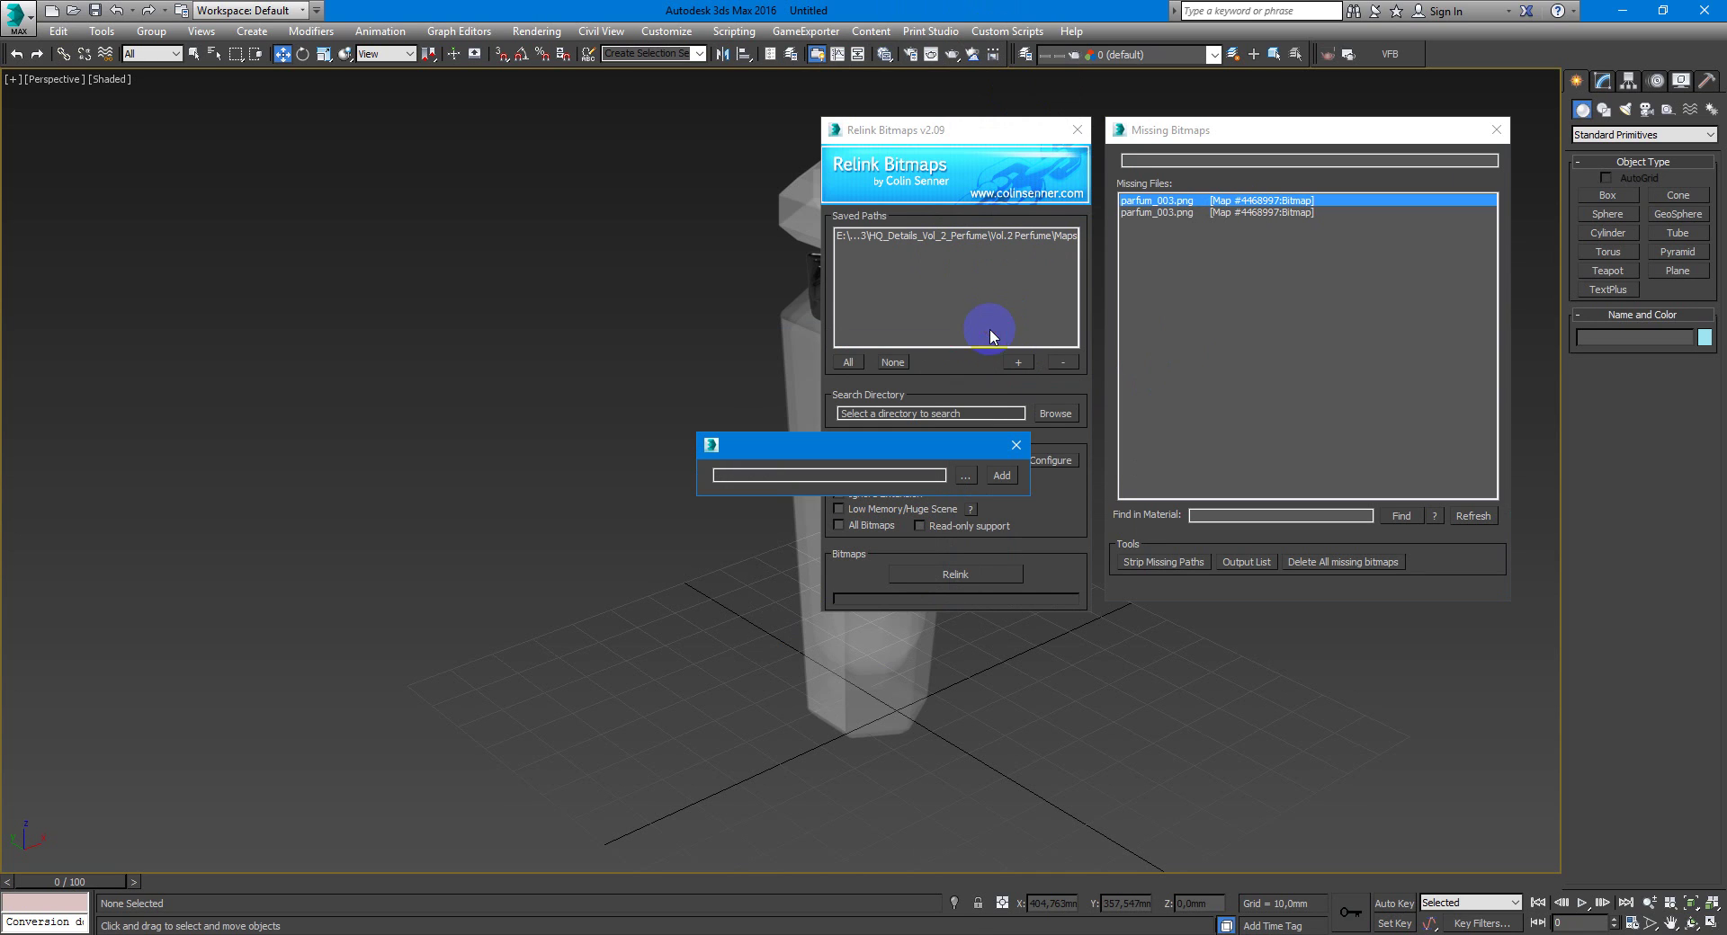
left_click(1015, 446)
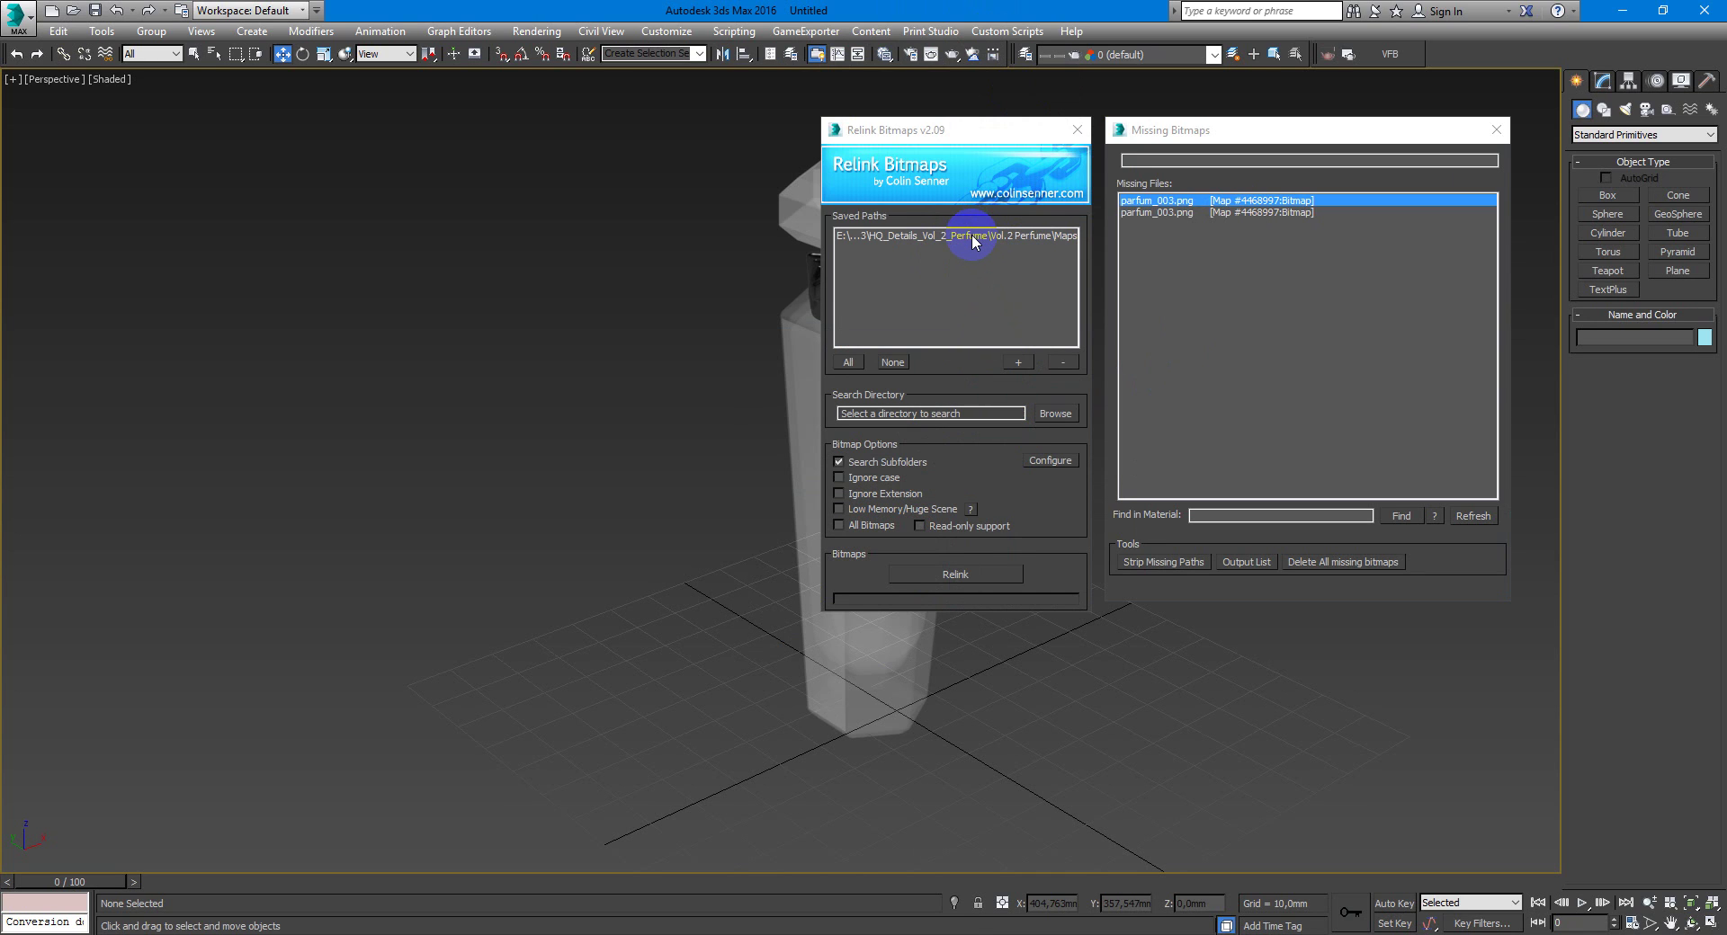
left_click(972, 237)
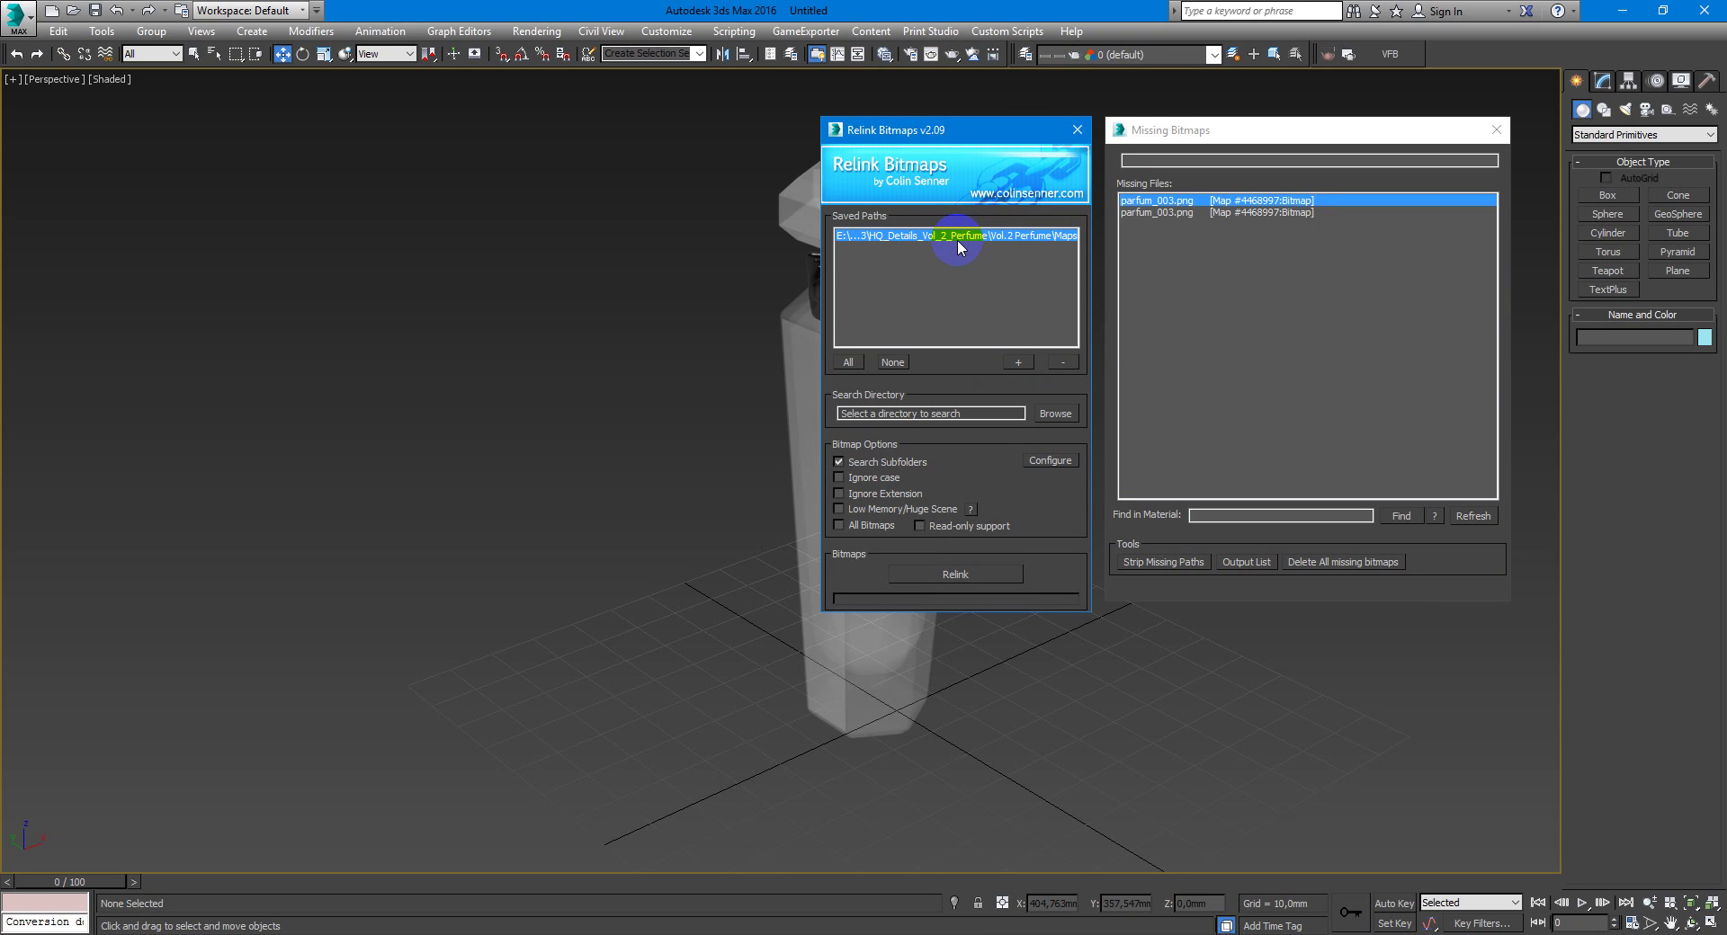
left_click(944, 574)
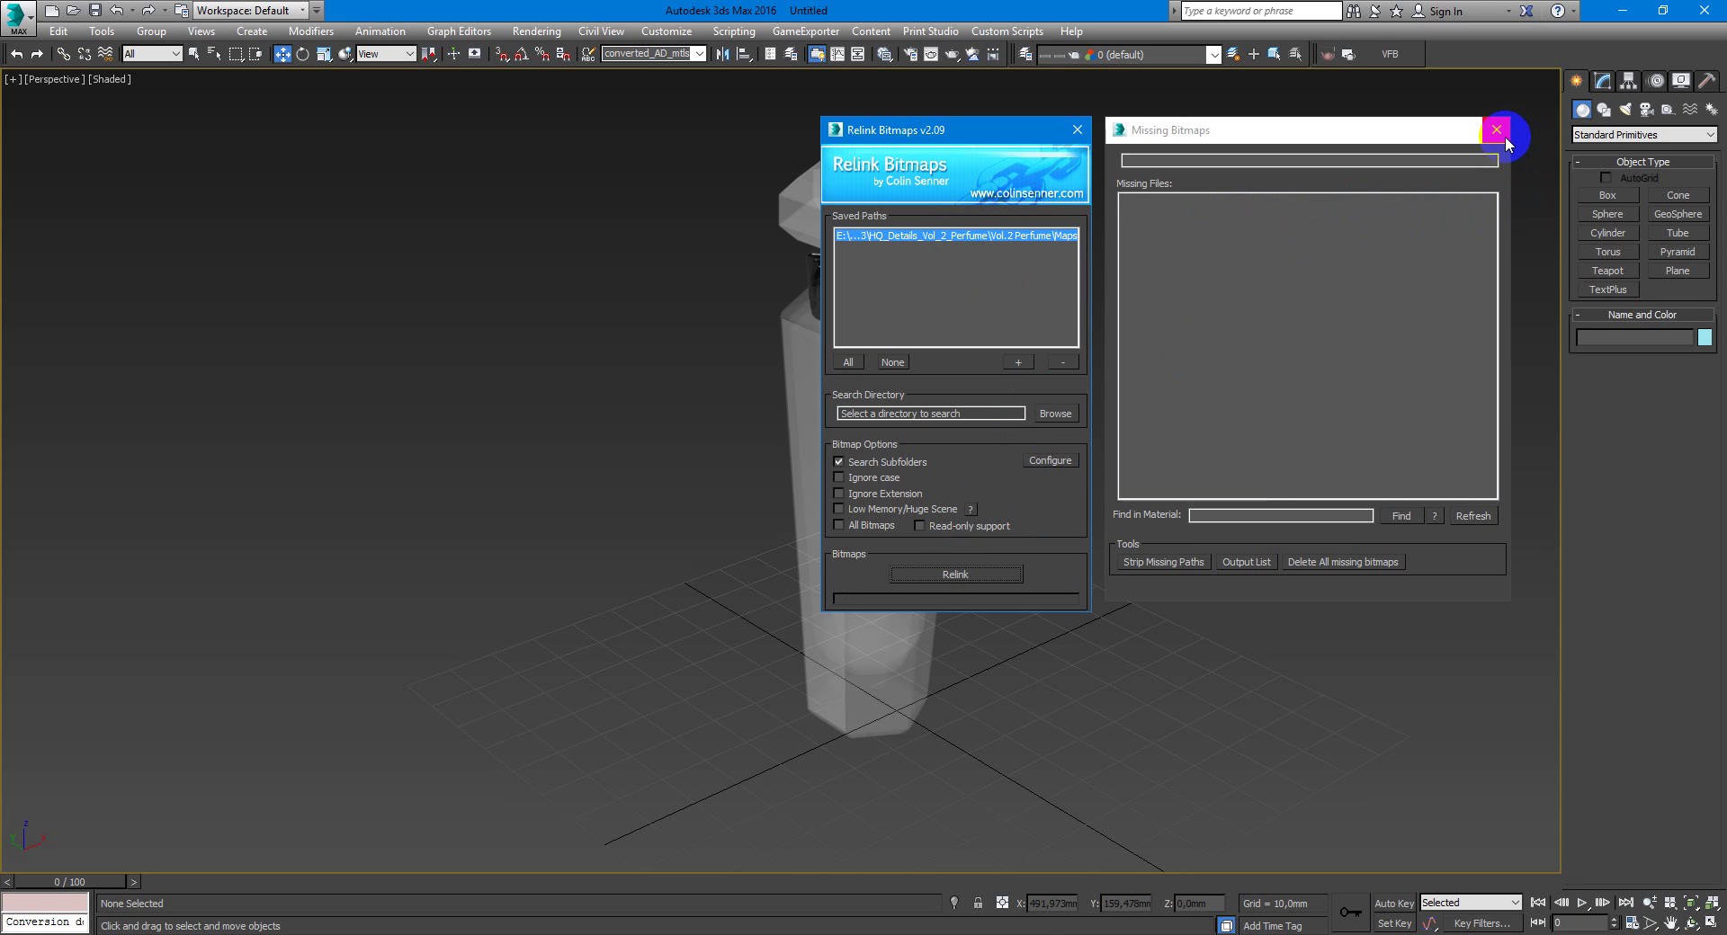
Convert all scene VRay materials to Corona with the Corona Converter from the quad menu
left_click(1085, 133)
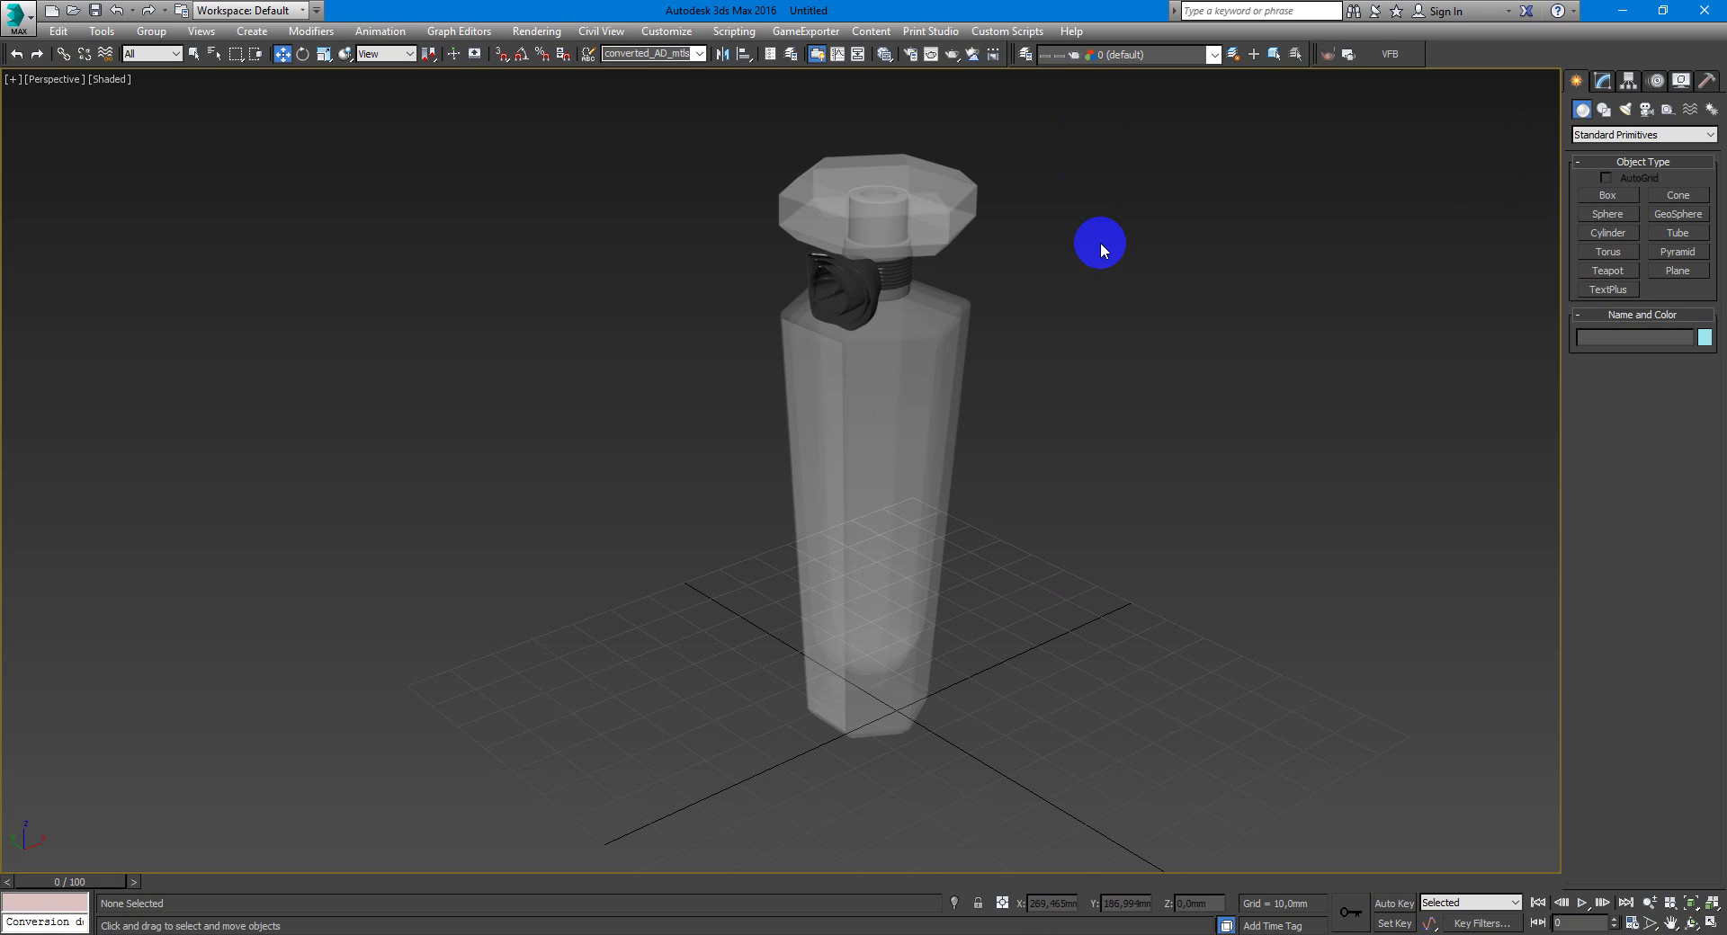
right_click(1099, 262)
left_click(1155, 451)
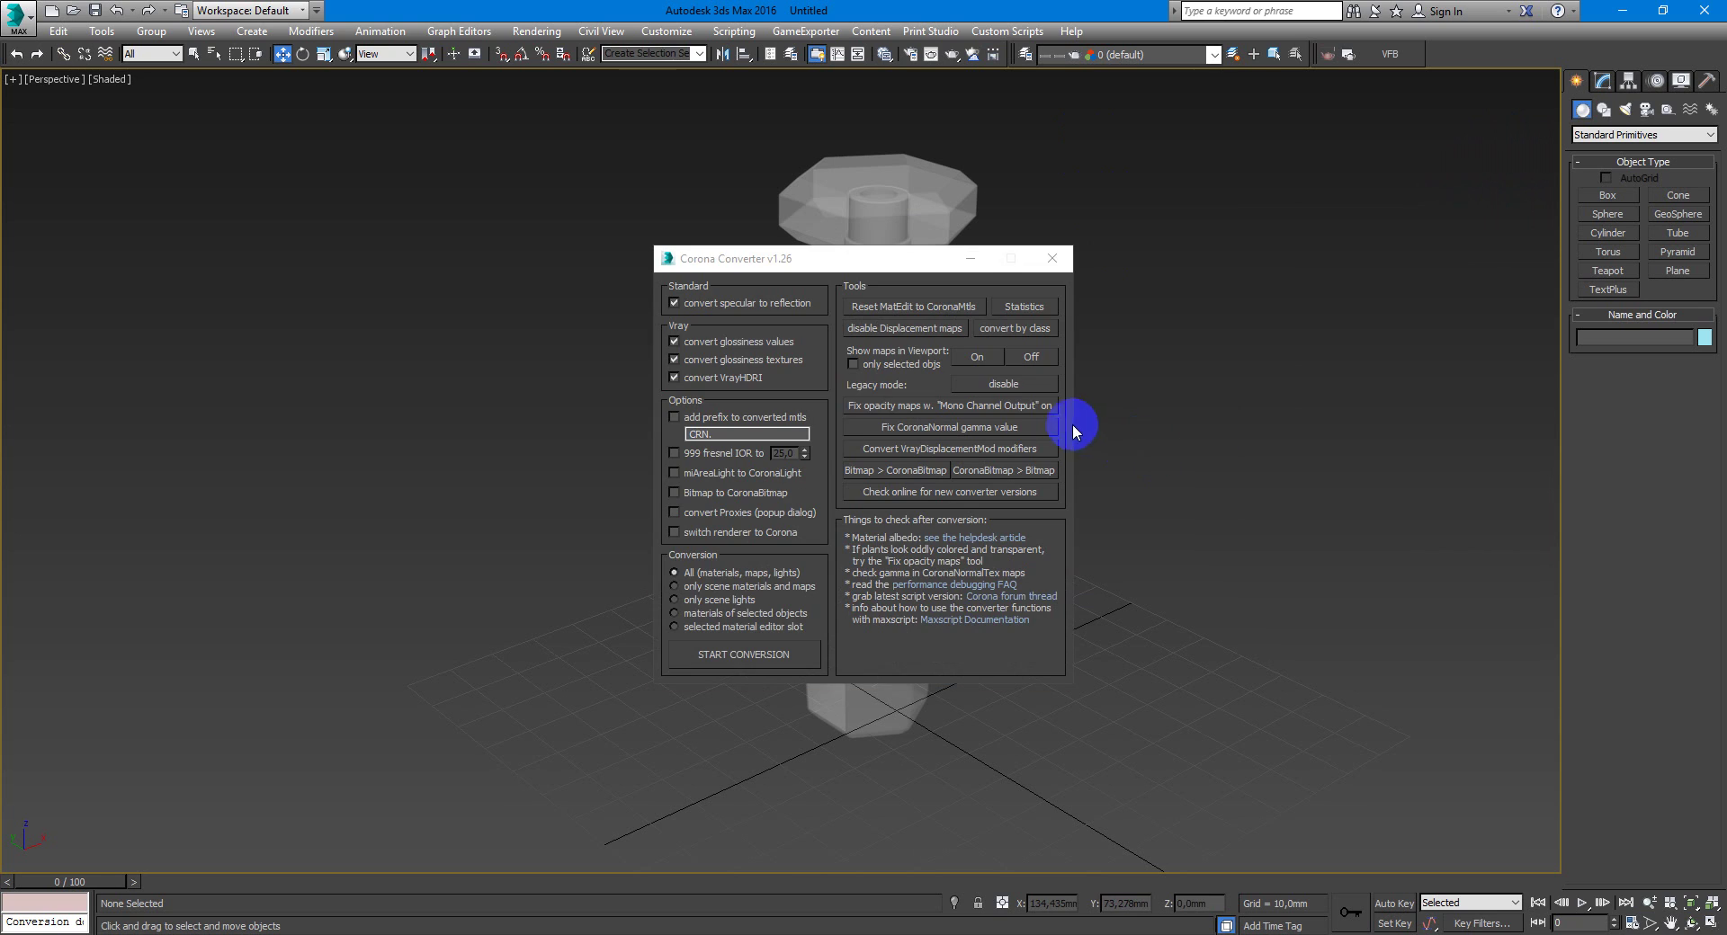
left_click(782, 657)
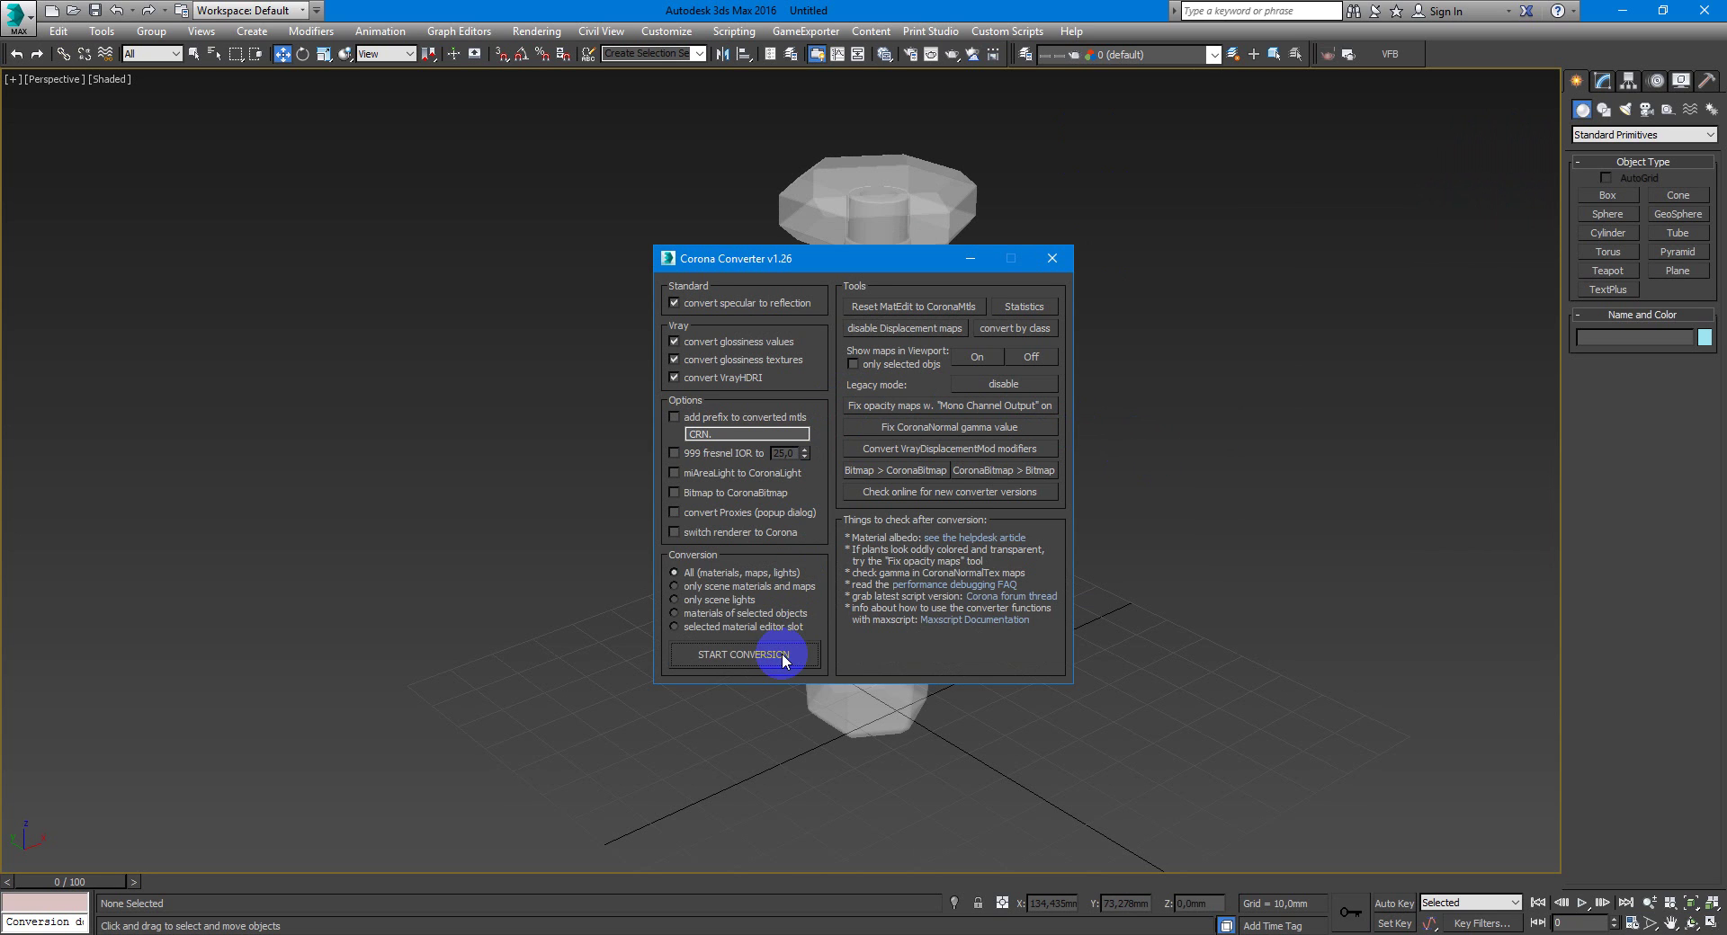
left_click(1051, 259)
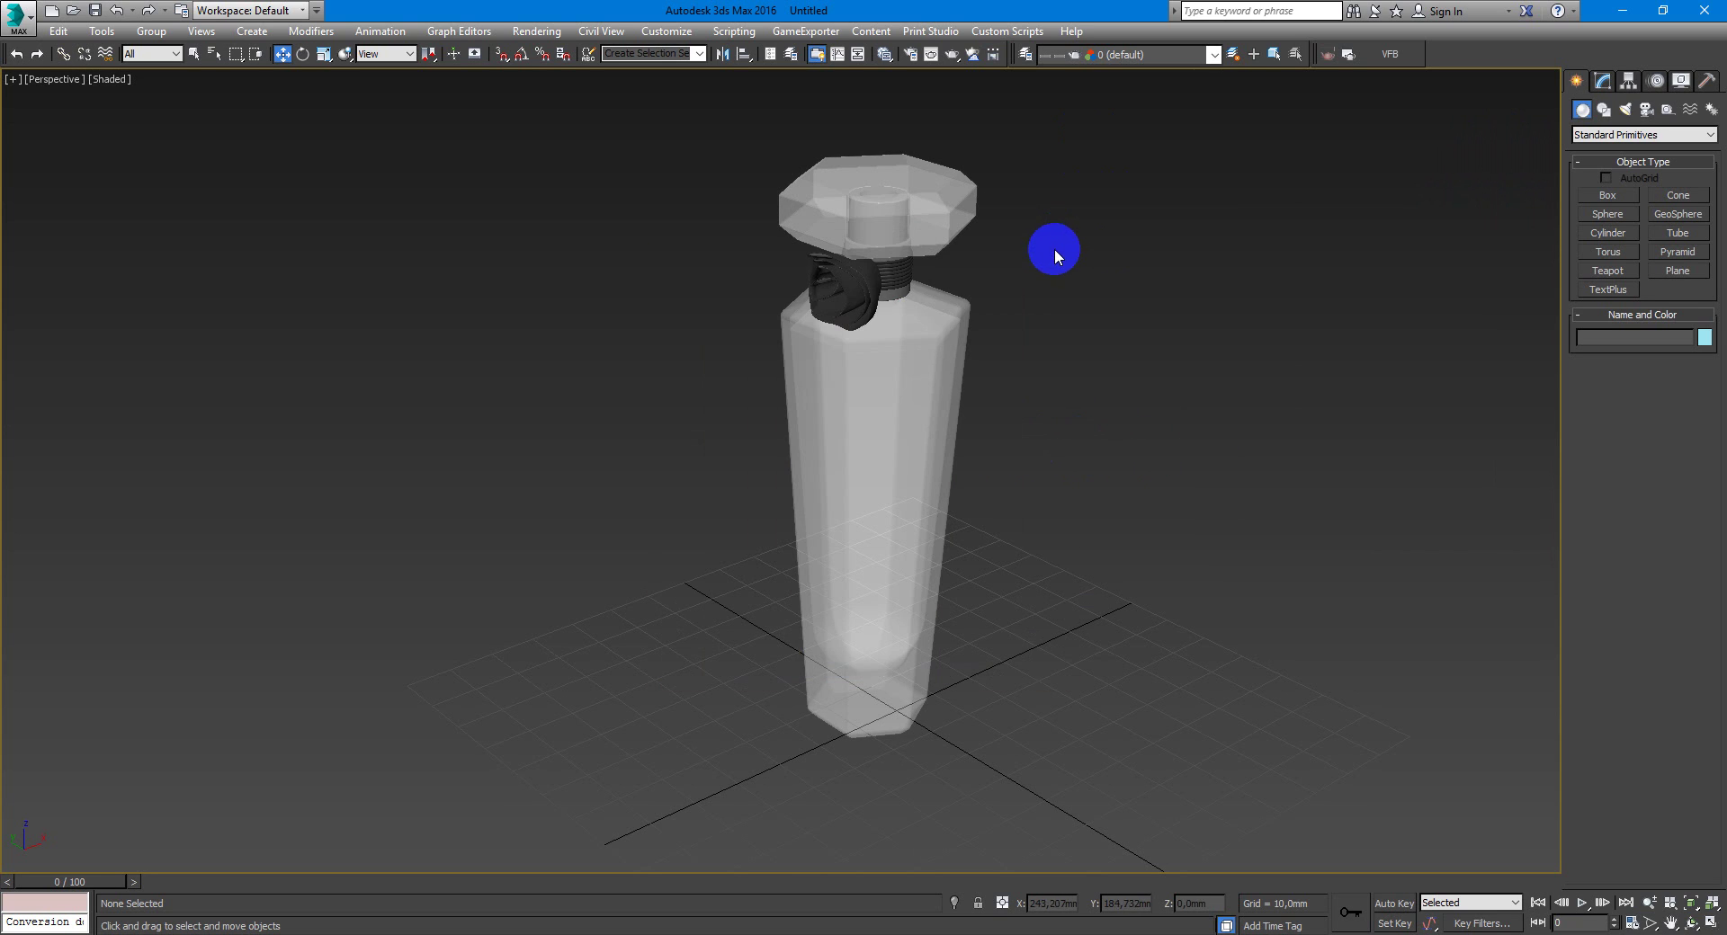
Interactively render the pink-glass perfume bottle in Corona, zooming in, then stop the render
left_click(1349, 56)
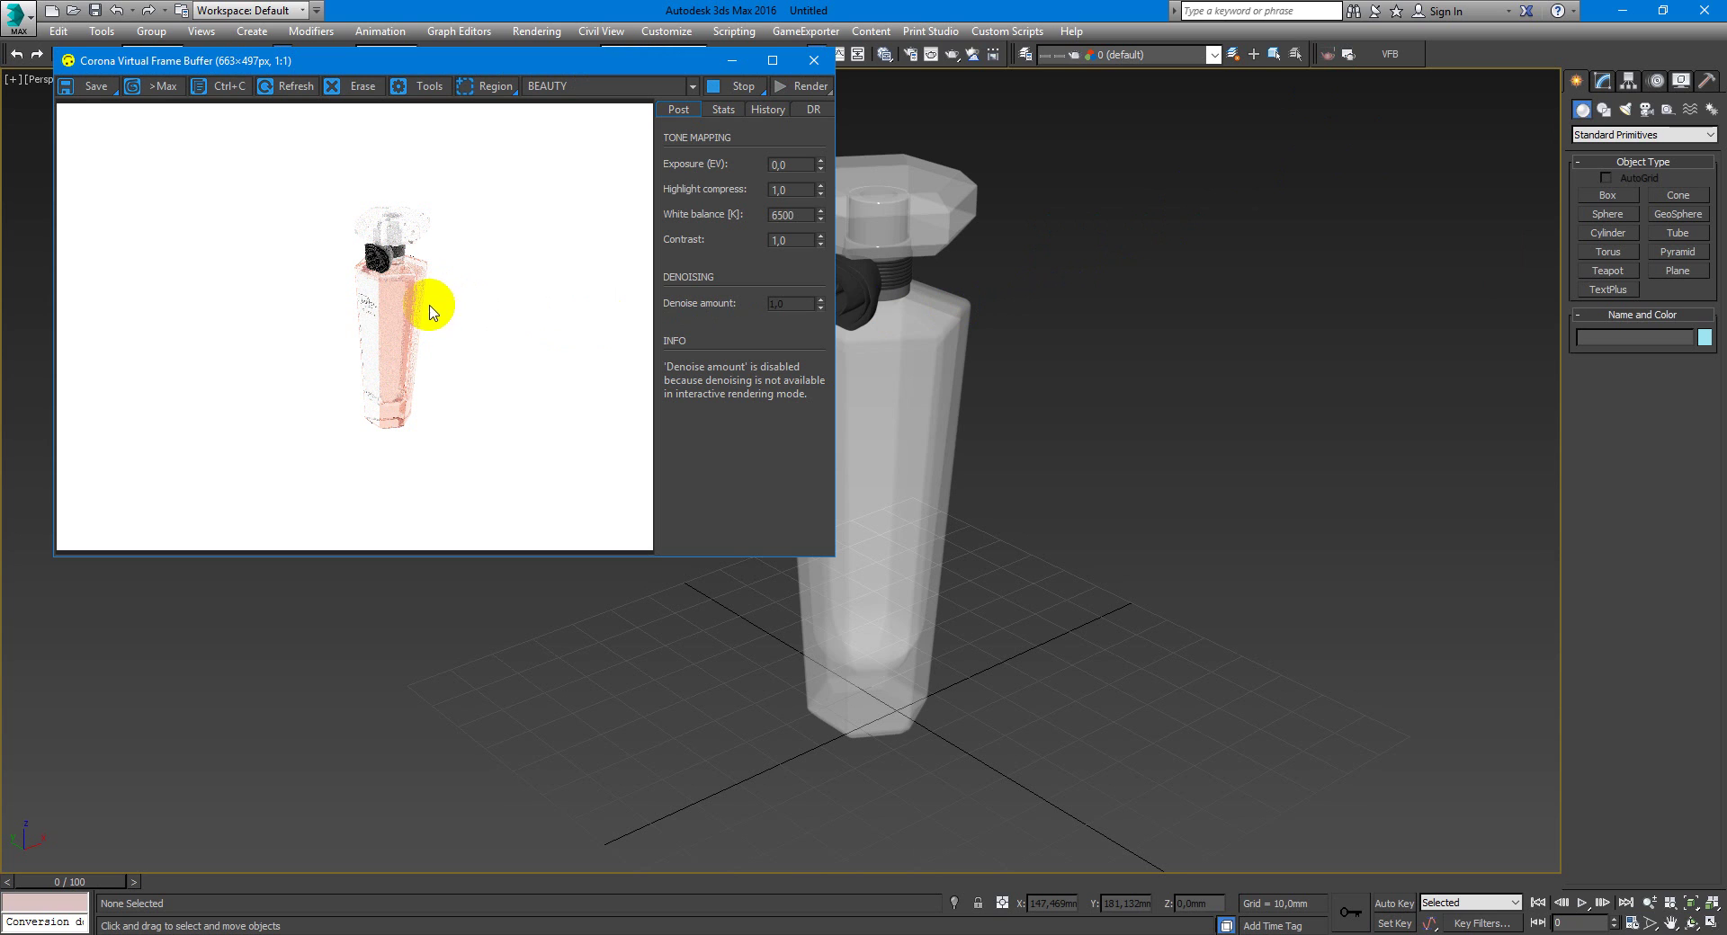
scroll(968, 388, "up", 2)
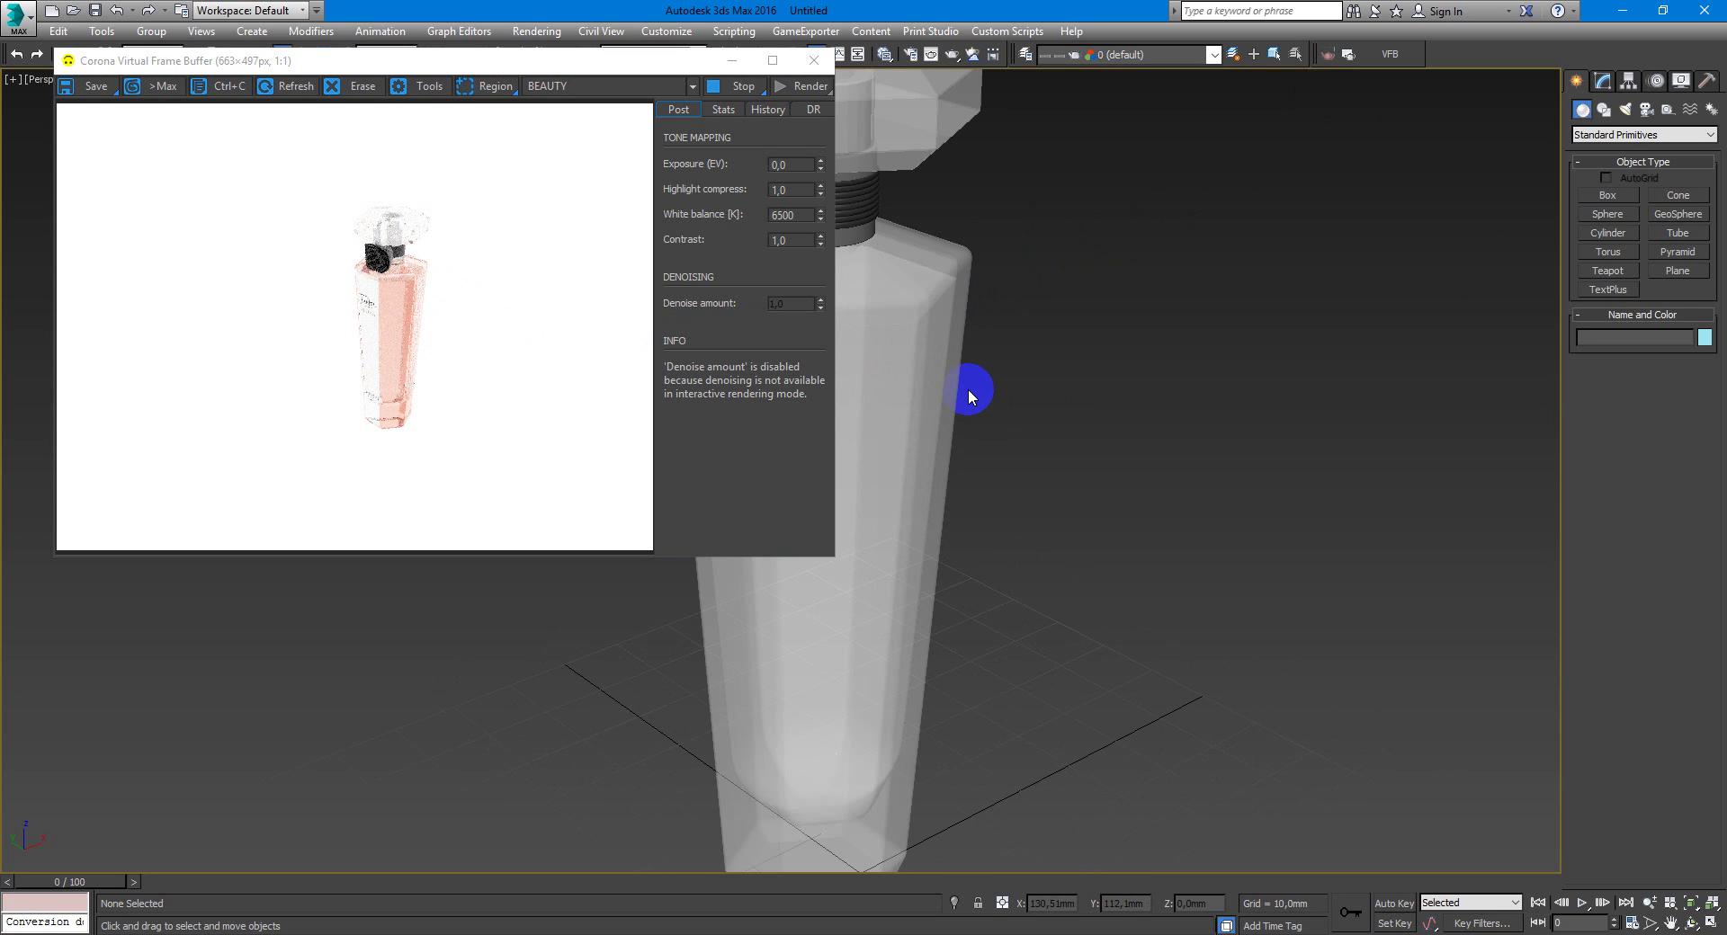
scroll(981, 385, "up", 2)
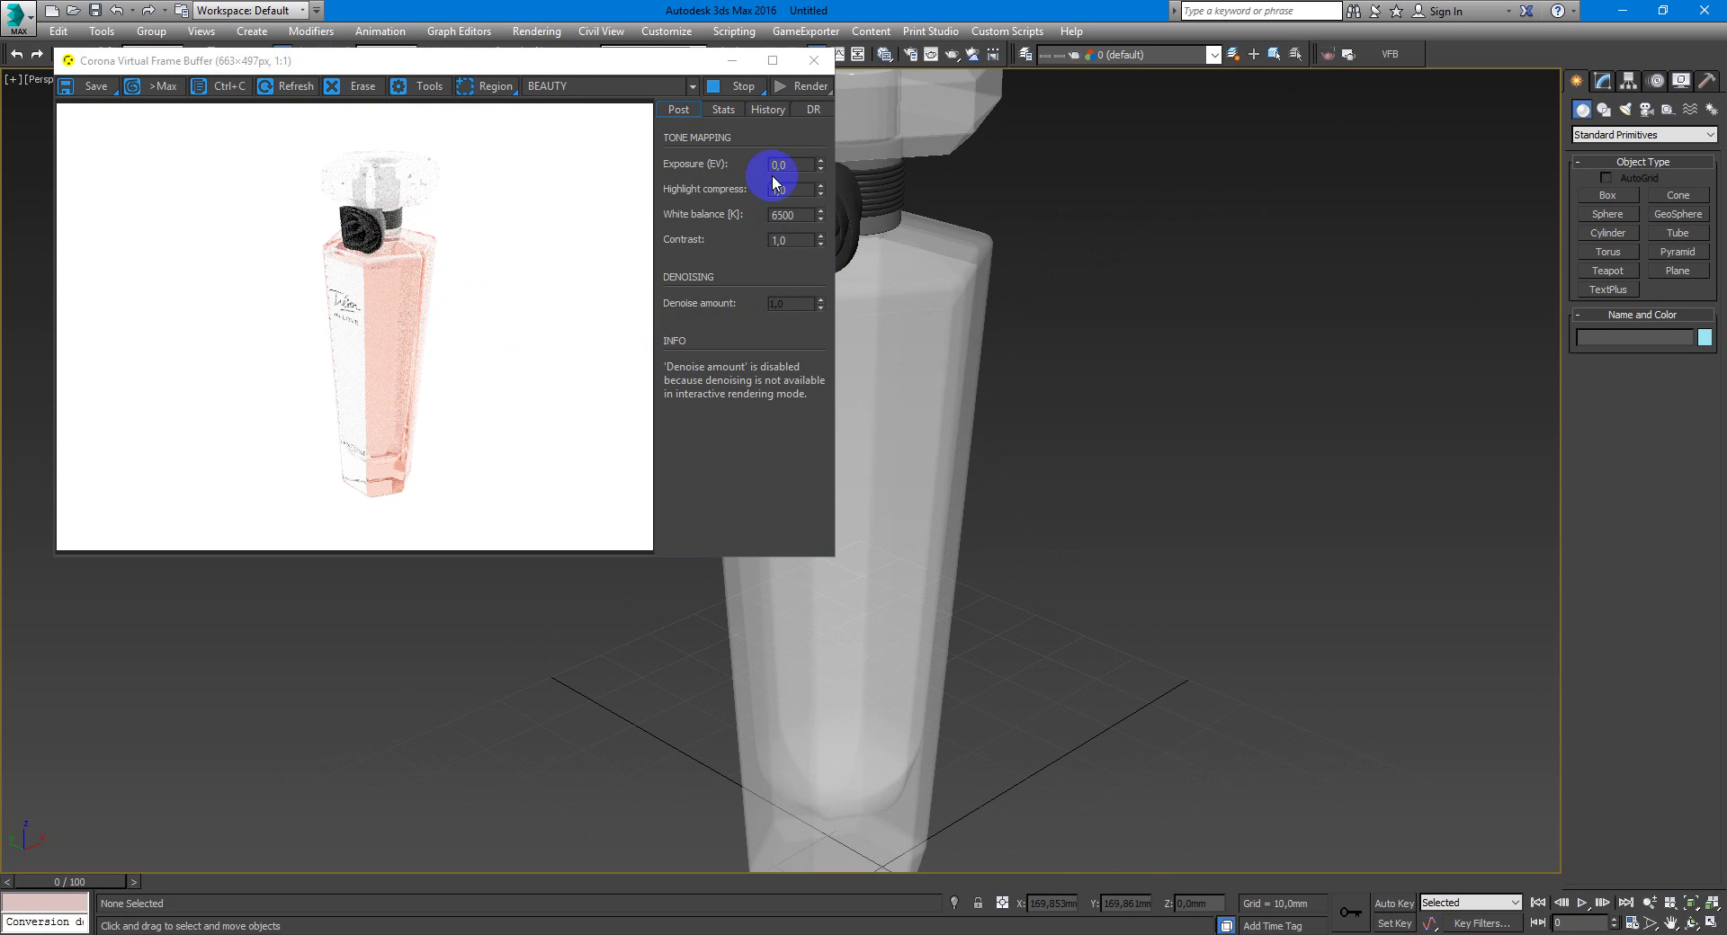
left_click(728, 85)
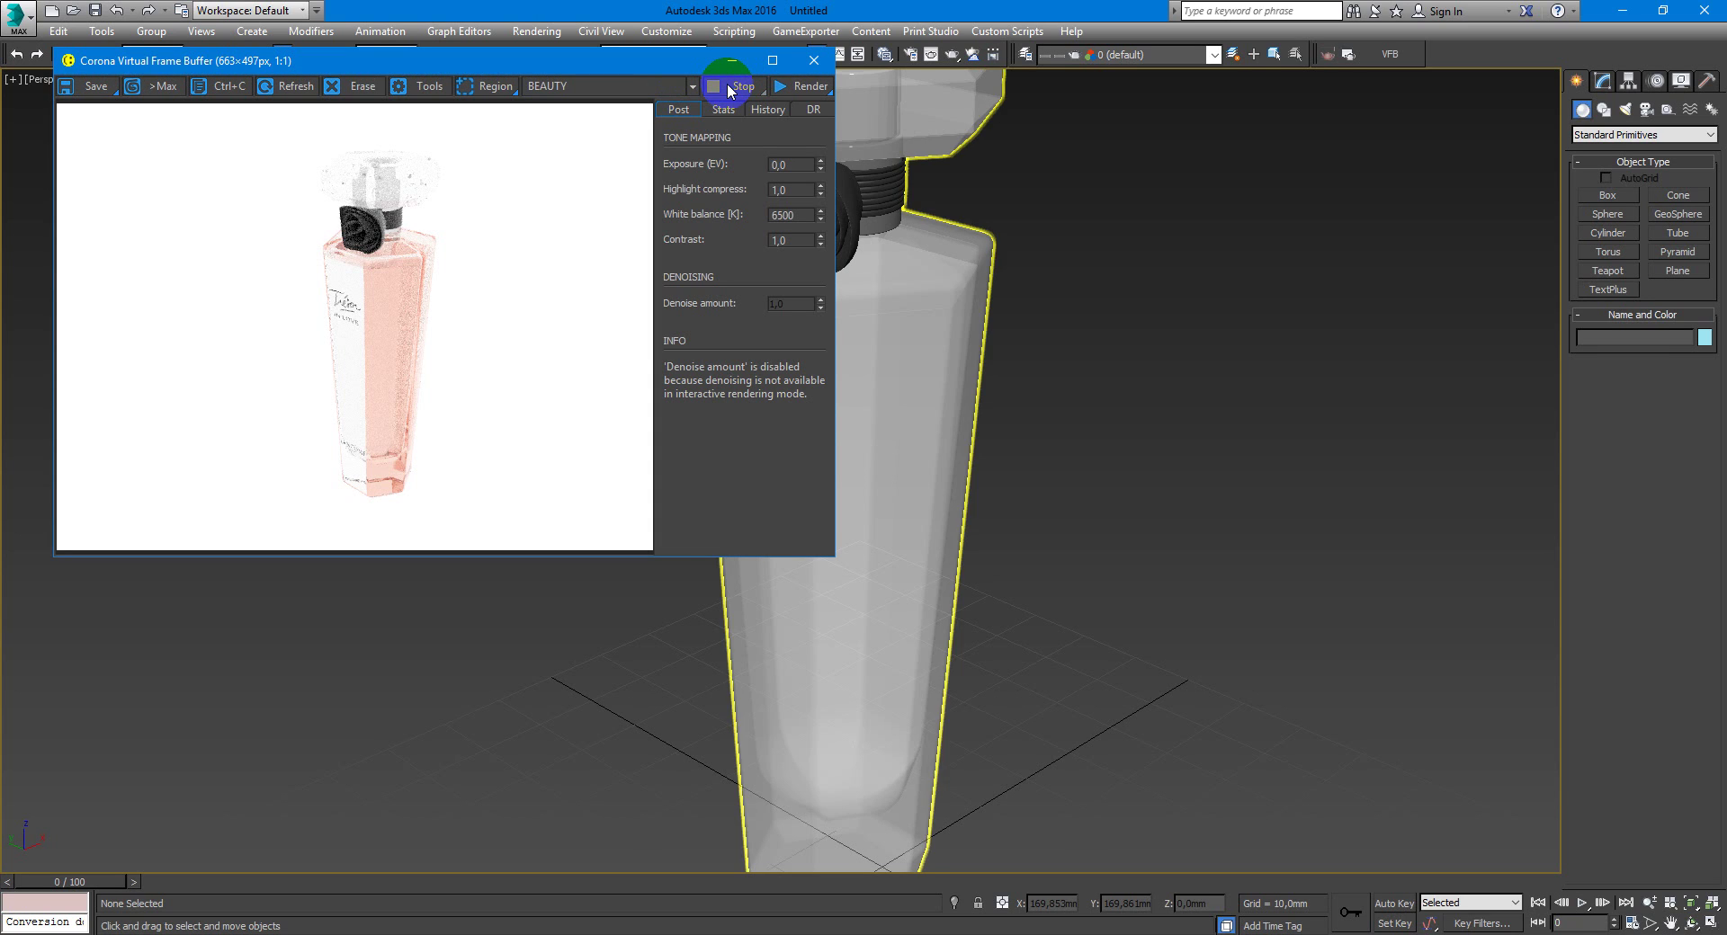